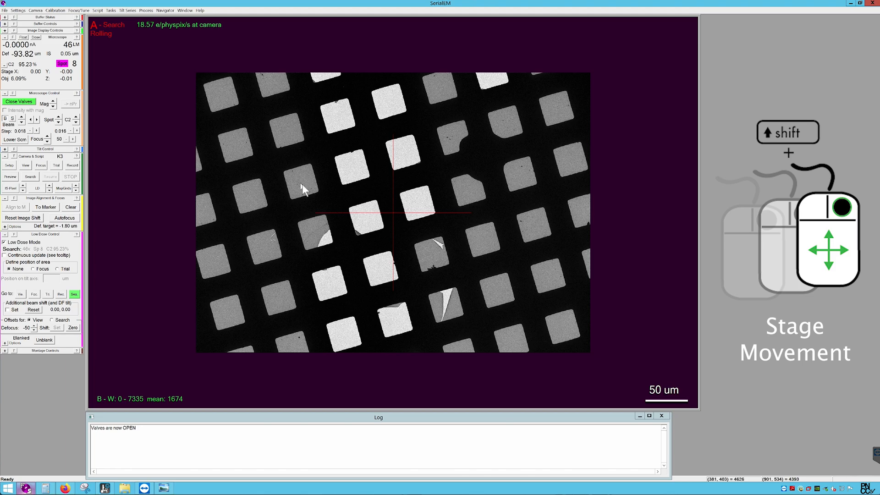
# - Move the stage to centre the grid square to the upper left of the crosshair and acquire a Search image
pyautogui.moveTo(301, 181); pyautogui.dragTo(395, 213)
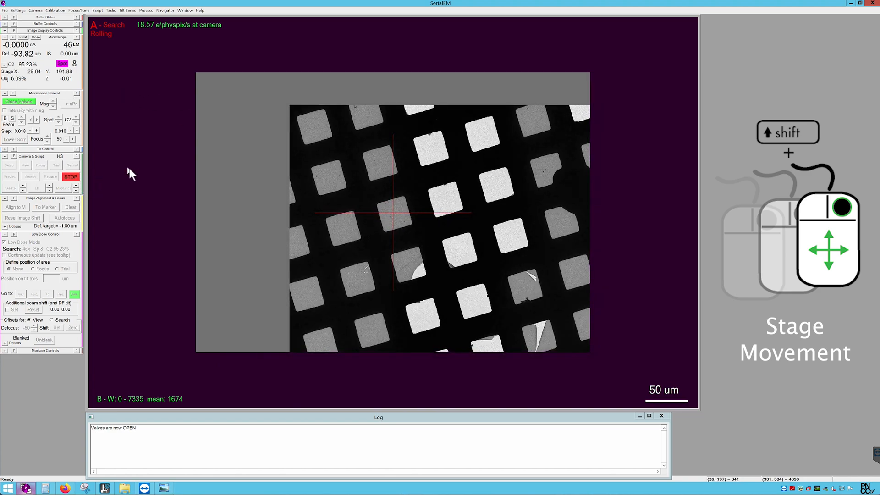
pyautogui.click(30, 177)
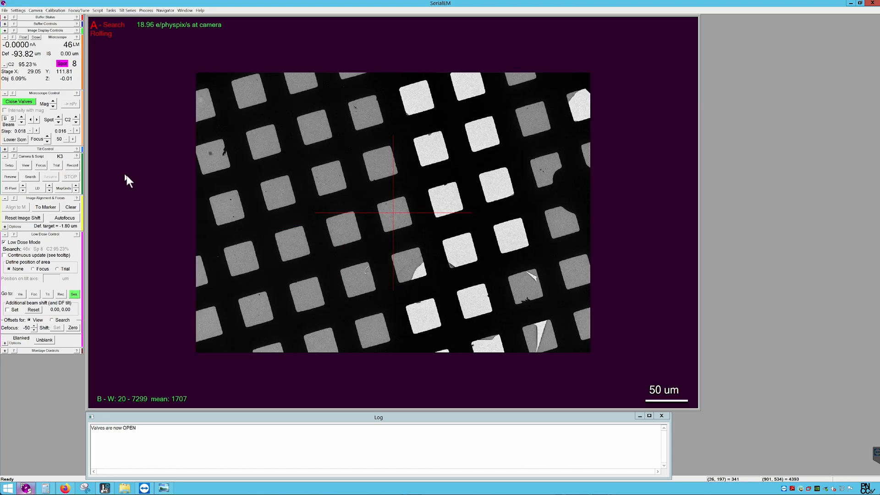
# - Acquire a View, a Focus and a Record image at the current stage position
pyautogui.click(25, 165)
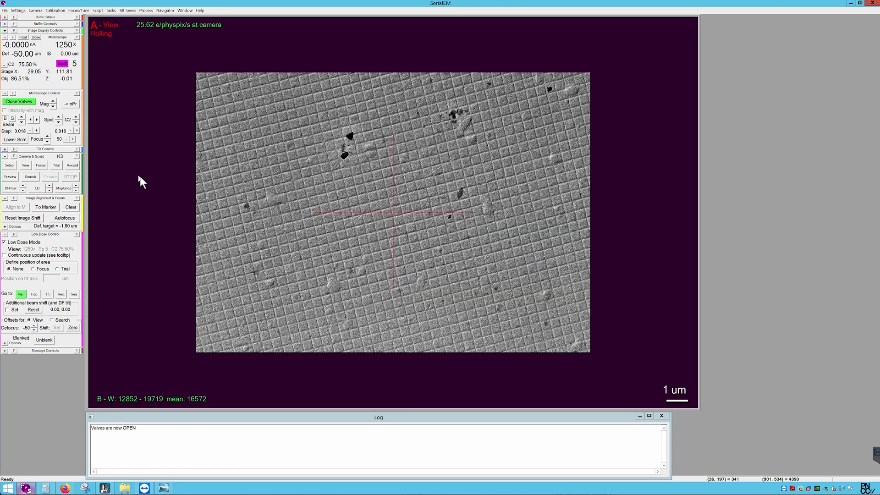
pyautogui.click(42, 166)
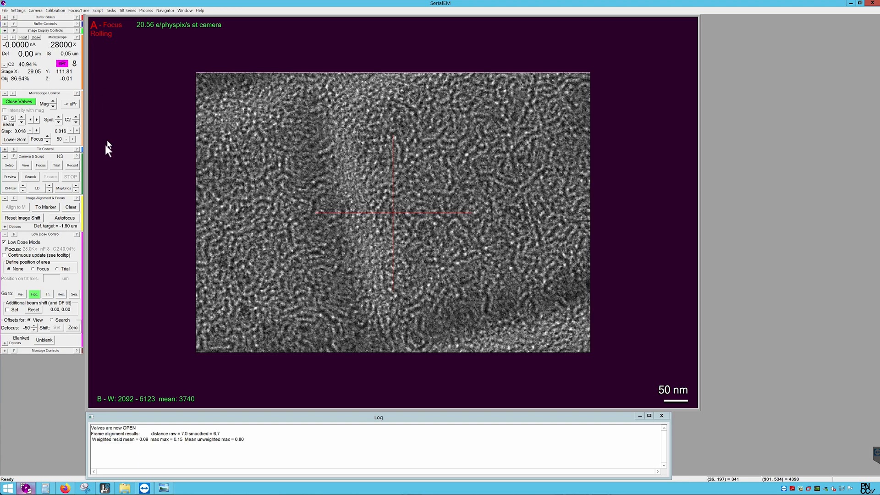
pyautogui.click(72, 165)
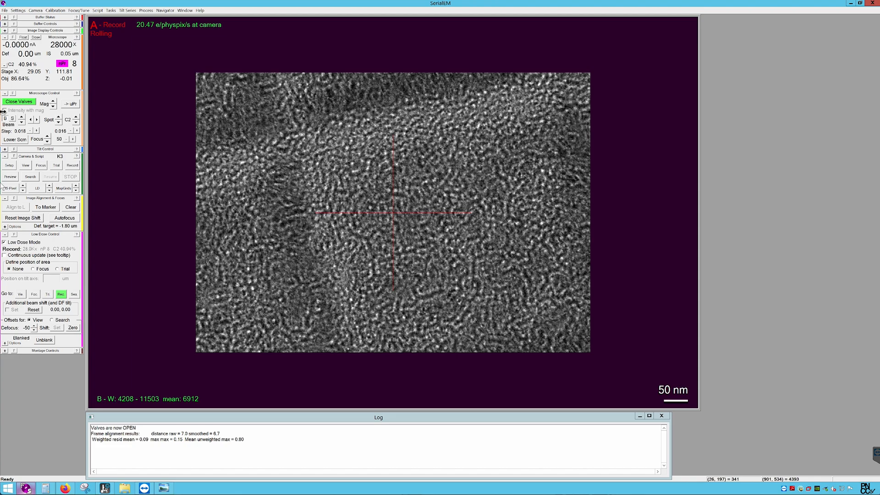
# - Edit the cartridge-loading one-line script to LoadCartridge 2 and run it
pyautogui.click(98, 10)
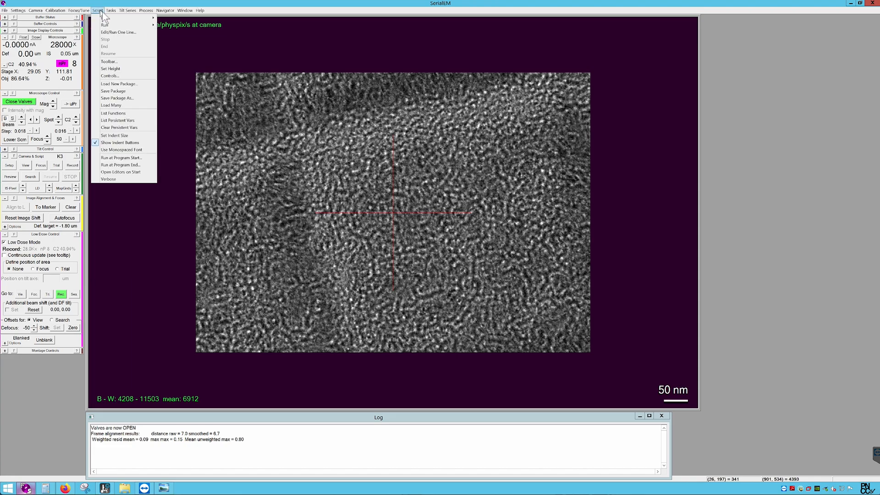
pyautogui.click(151, 33)
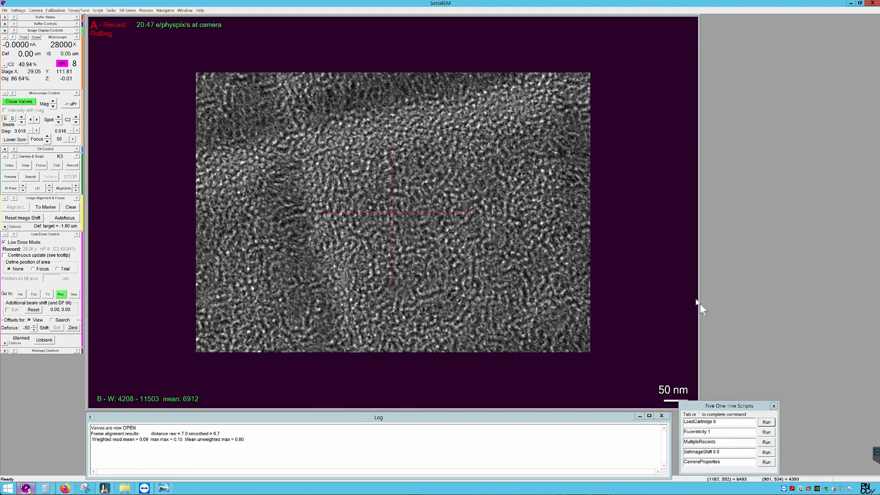
pyautogui.click(739, 421)
pyautogui.press('BackSpace')
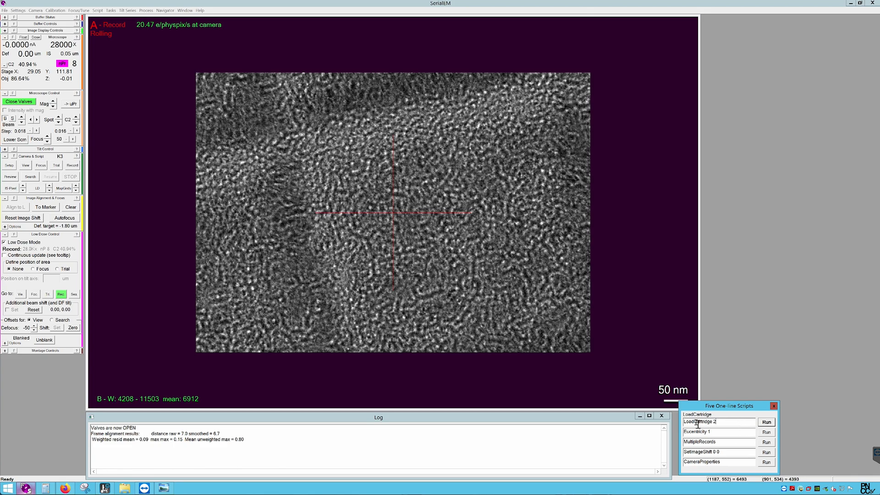
pyautogui.click(768, 423)
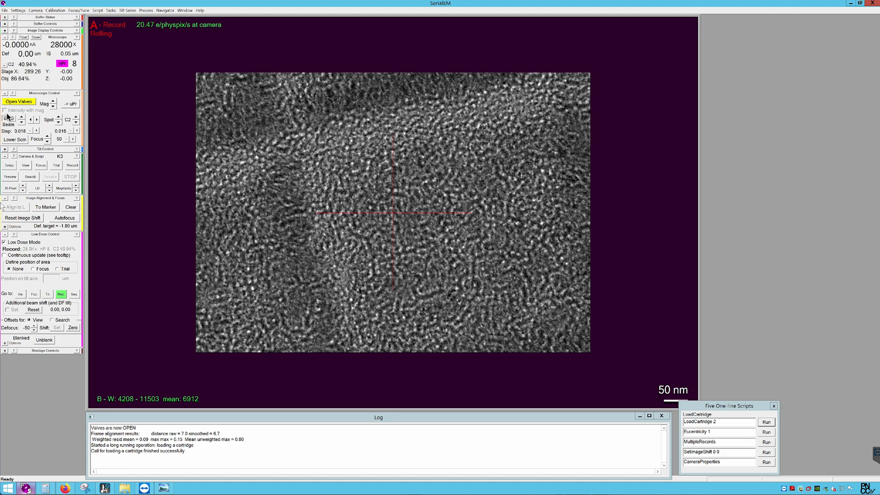
# - Open the column valves and acquire a Search image of the newly loaded grid
pyautogui.click(19, 103)
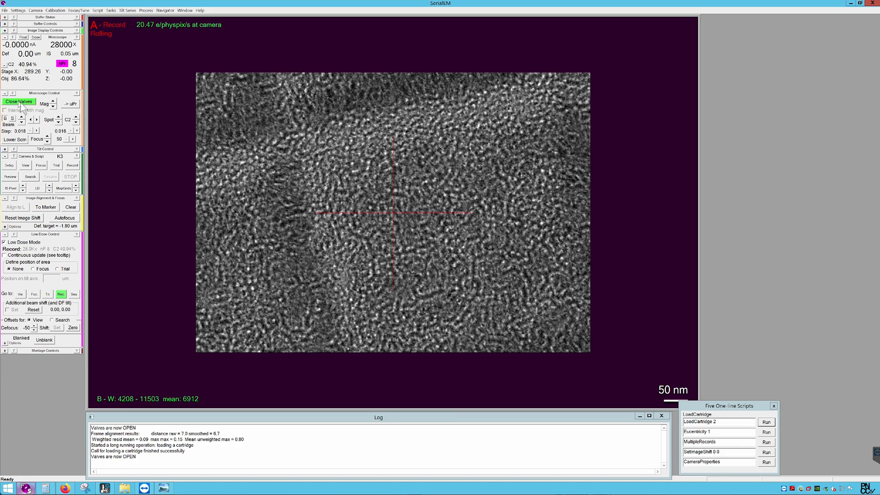
pyautogui.click(30, 177)
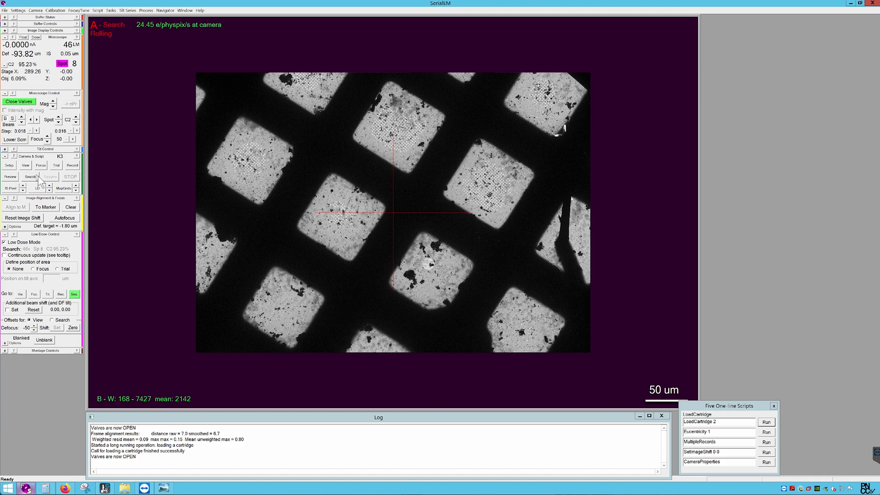
# - Open the Navigator and set up a full montage using Search parameters, moving the stage, with an MRC stack as output
pyautogui.click(165, 11)
pyautogui.click(169, 18)
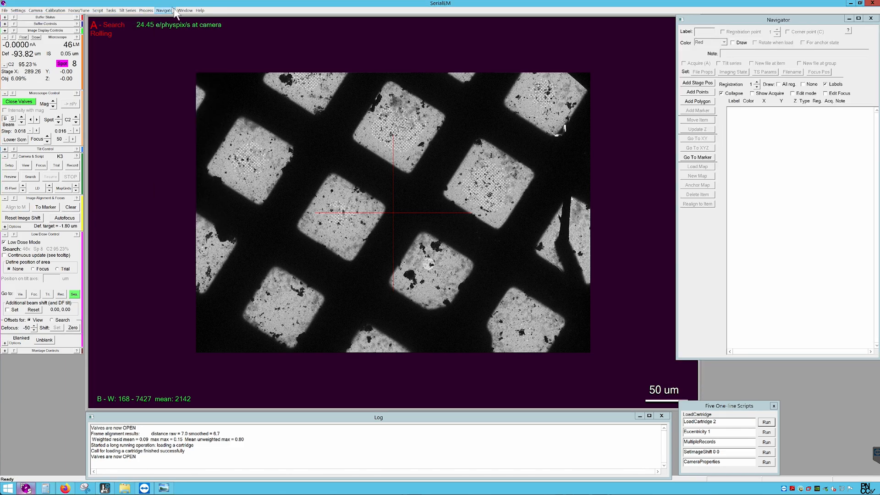
pyautogui.click(170, 10)
pyautogui.moveTo(188, 62)
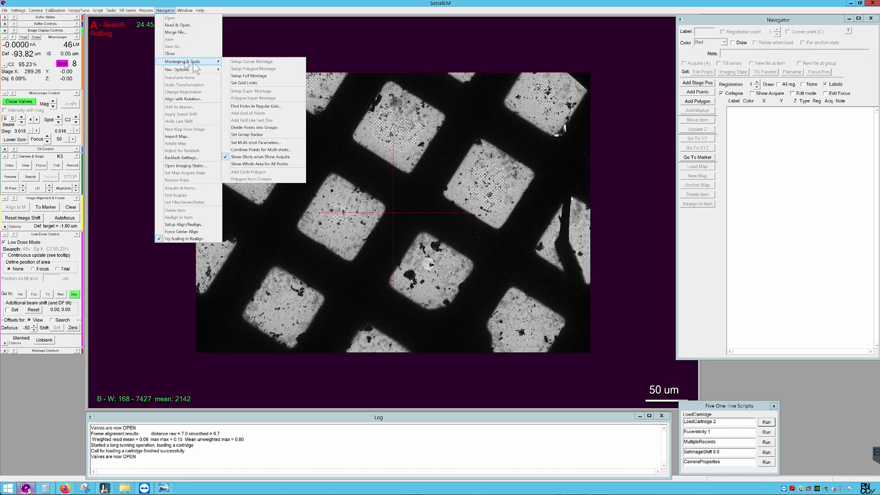
pyautogui.click(295, 77)
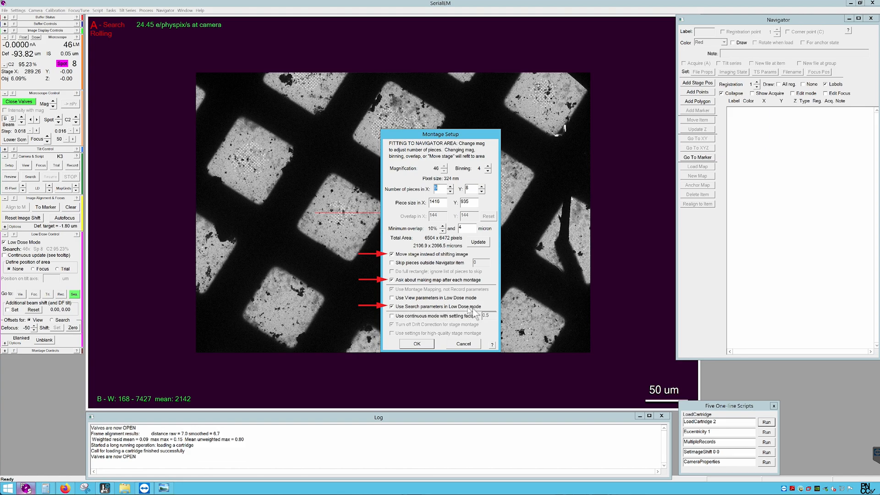
pyautogui.click(421, 345)
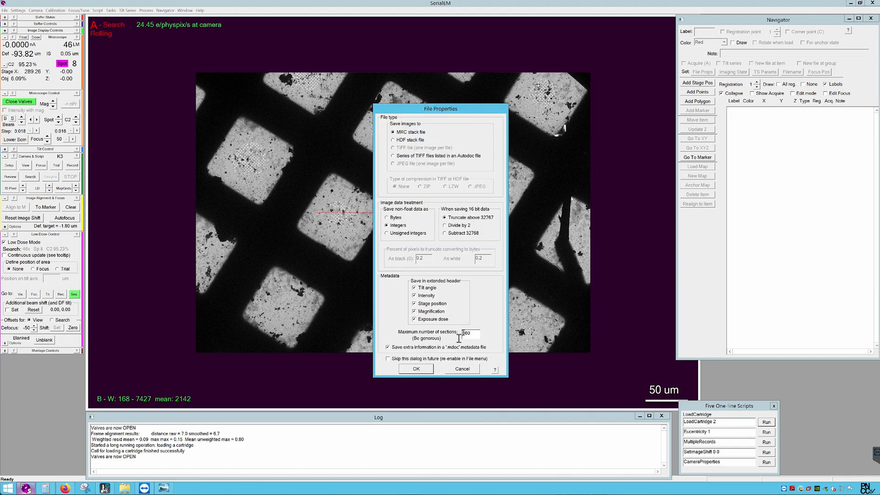
pyautogui.click(417, 368)
# - Create a sample folder named Glacios-test in the 50414 proposal folder on the pncc rawdata drive
pyautogui.click(453, 182)
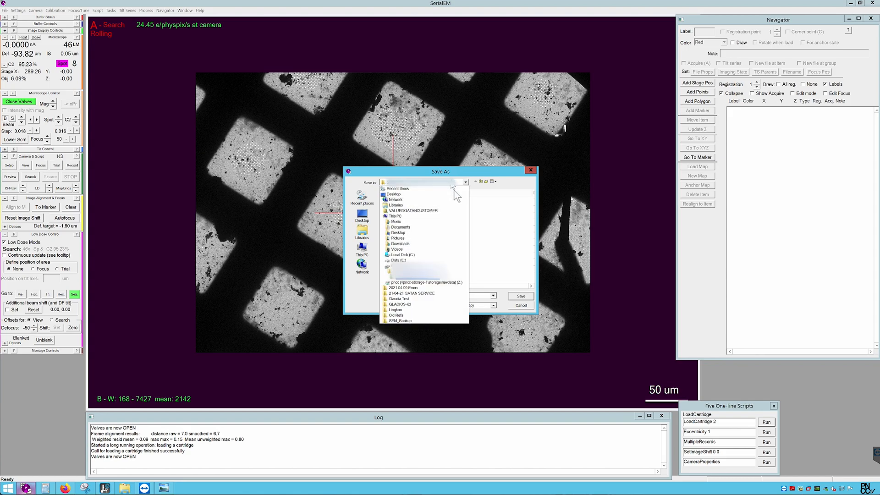
pyautogui.click(436, 283)
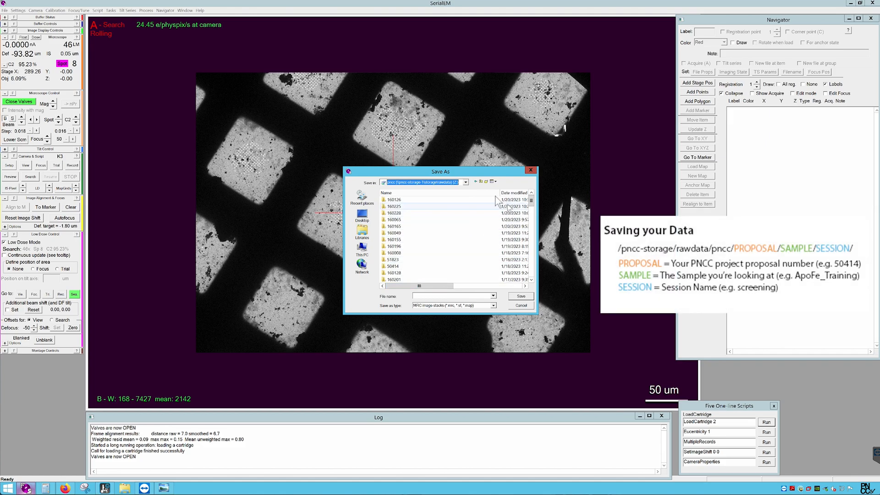
pyautogui.click(463, 193)
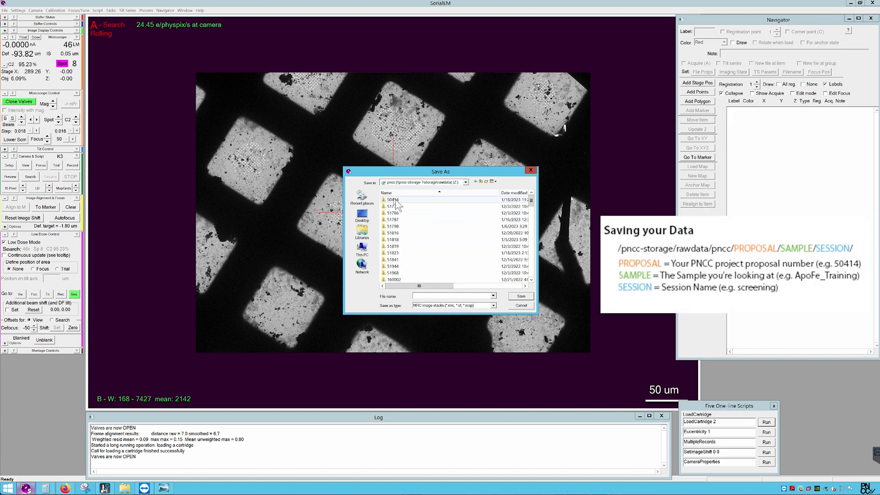
pyautogui.doubleClick(396, 201)
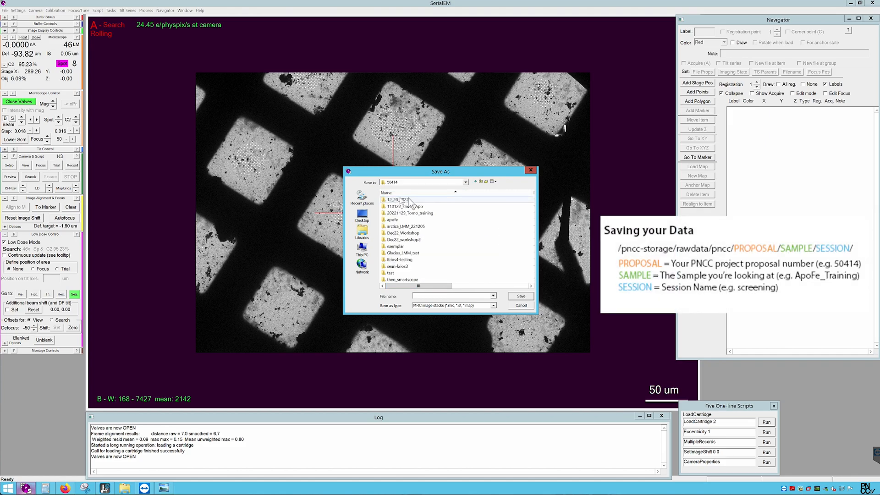
pyautogui.click(486, 182)
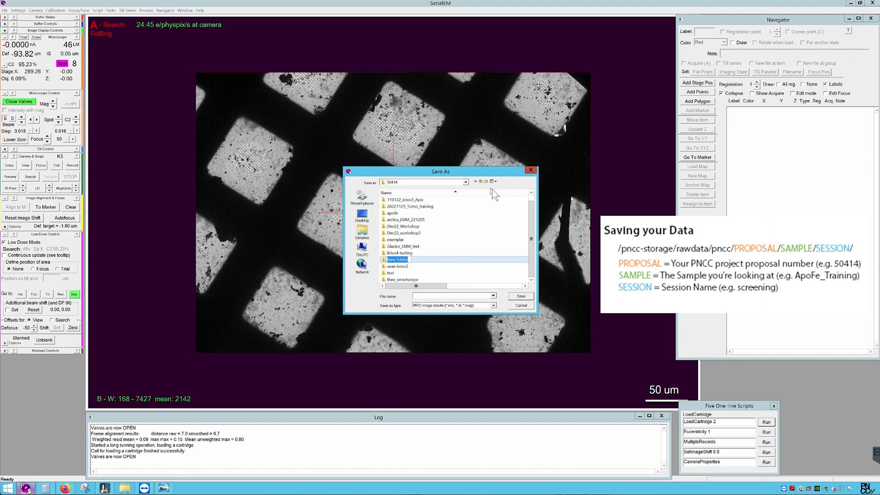
pyautogui.write('Glacios-test')
pyautogui.press('Return')
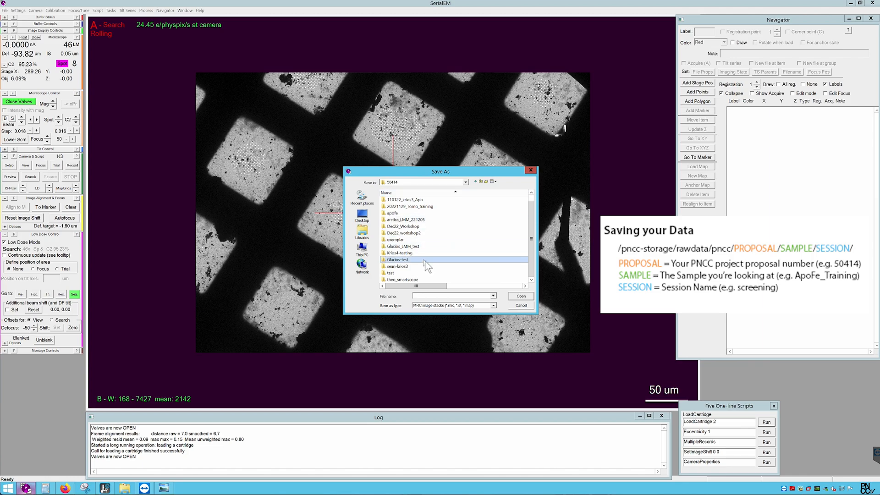
# - Create a session folder named screening inside the Glacios-test folder
pyautogui.doubleClick(425, 260)
pyautogui.click(486, 182)
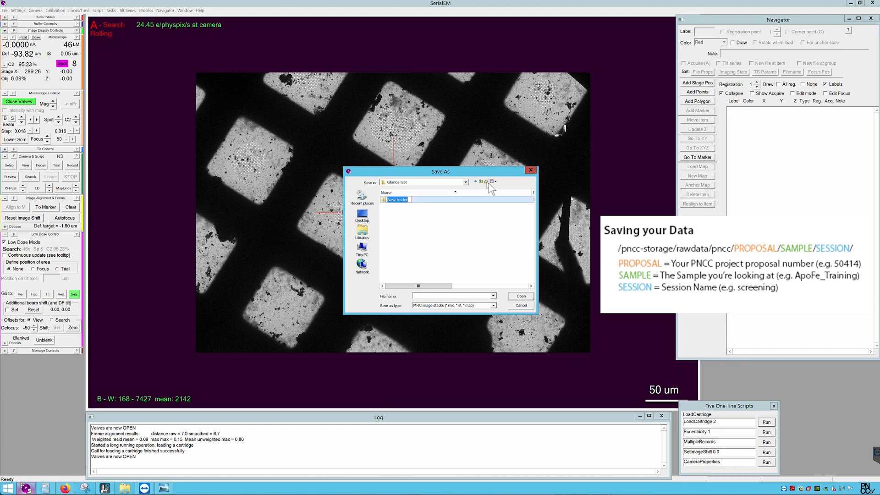
pyautogui.write('screening')
pyautogui.press('Return')
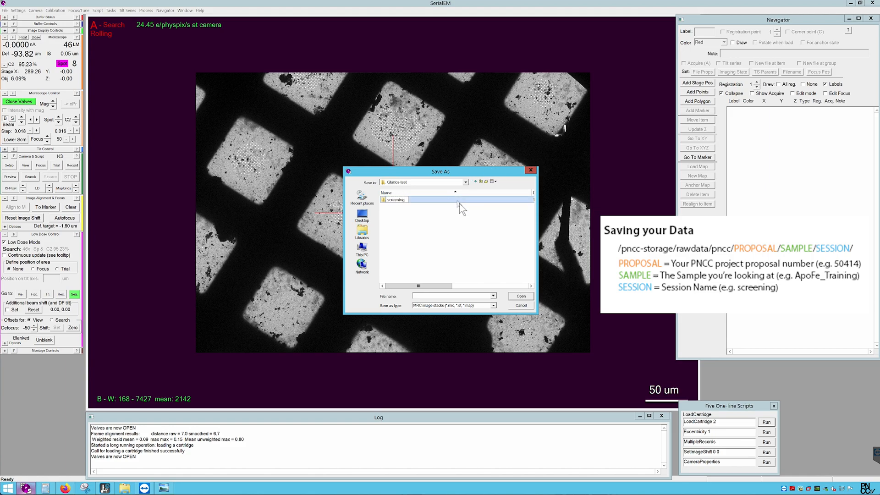
# - Save the montage file as LMM.mrc in the screening folder
pyautogui.doubleClick(435, 201)
pyautogui.click(440, 297)
pyautogui.write('LMM.mrc')
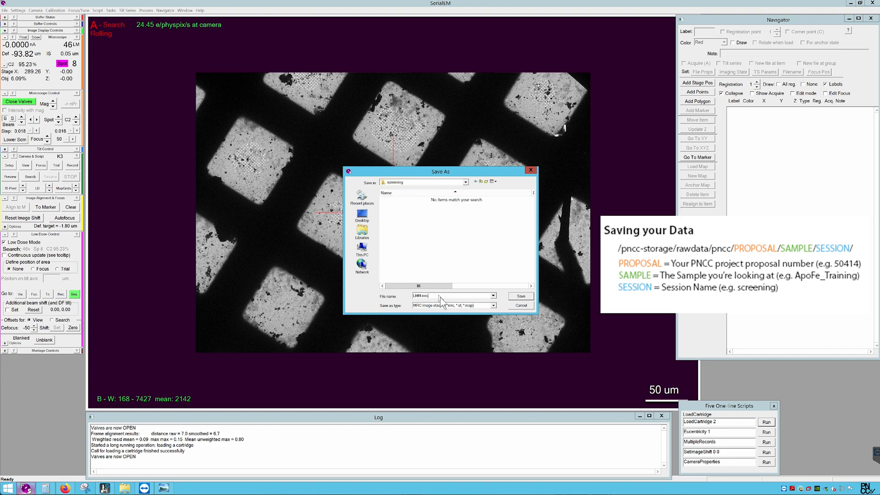
pyautogui.press('Return')
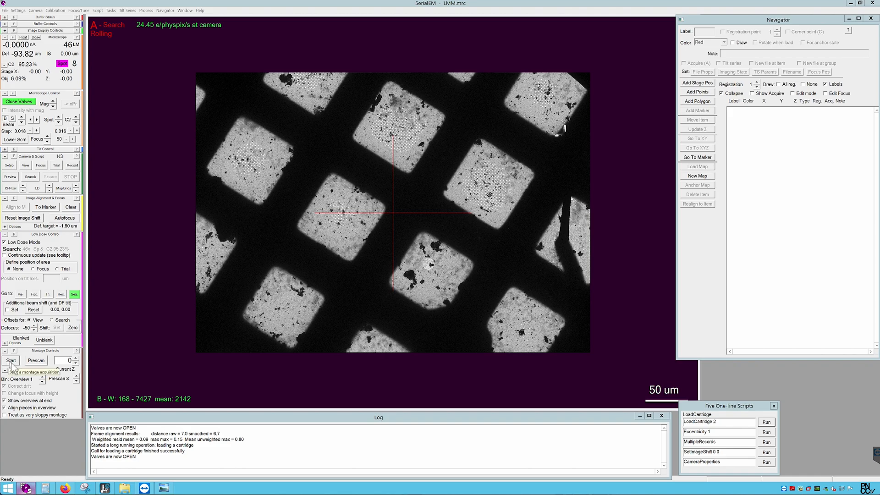
# - Acquire the full-grid montage and make a new Navigator map from it
pyautogui.click(11, 360)
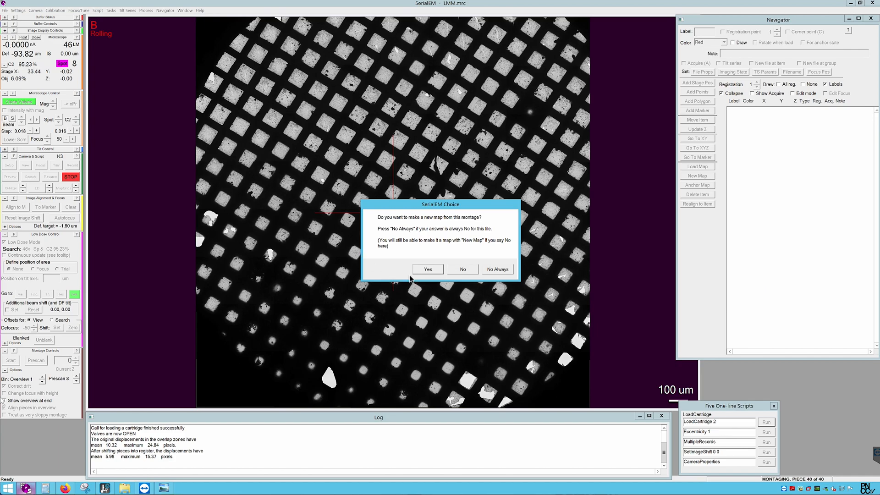
pyautogui.click(428, 270)
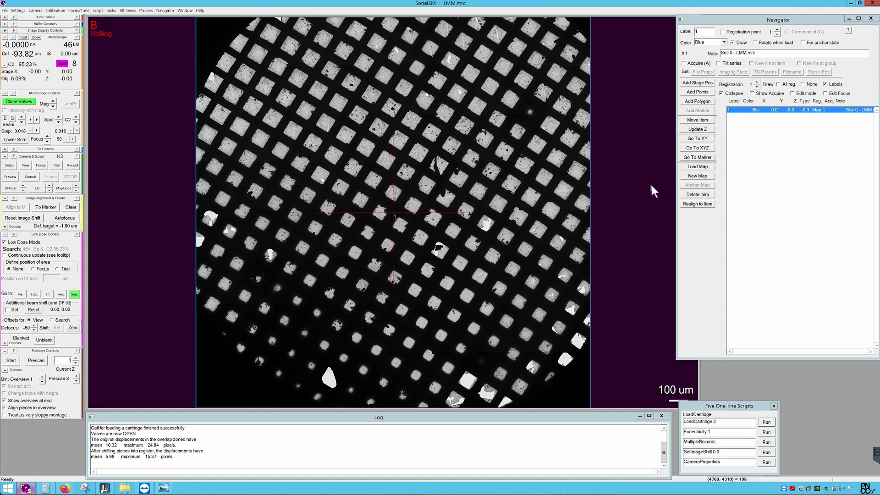
pyautogui.moveTo(680, 221)
pyautogui.mouseDown()
pyautogui.moveTo(632, 215)
pyautogui.moveTo(671, 220)
pyautogui.mouseUp()
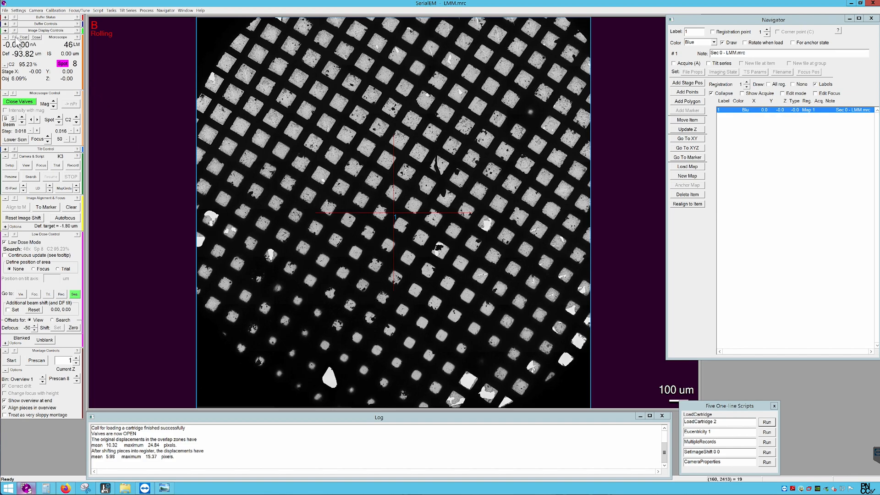
# - Mark an intact grid square to the upper left of the map's centre and add the marker as a Navigator point
pyautogui.click(6, 30)
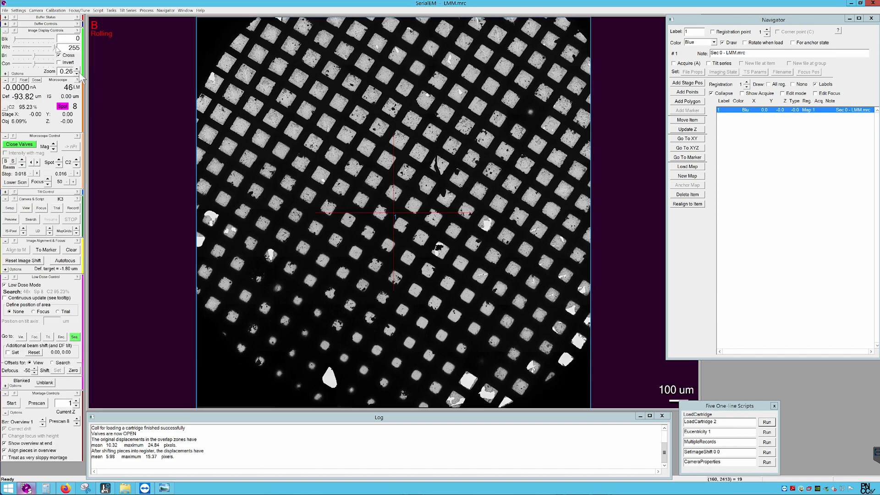
pyautogui.click(77, 69)
pyautogui.scroll(6, 439, 114)
pyautogui.scroll(5, 439, 115)
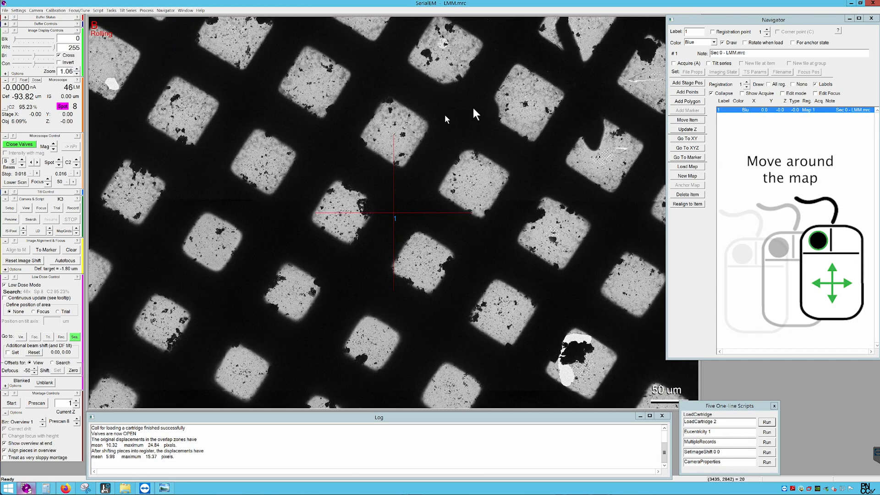
pyautogui.moveTo(446, 146); pyautogui.dragTo(385, 248)
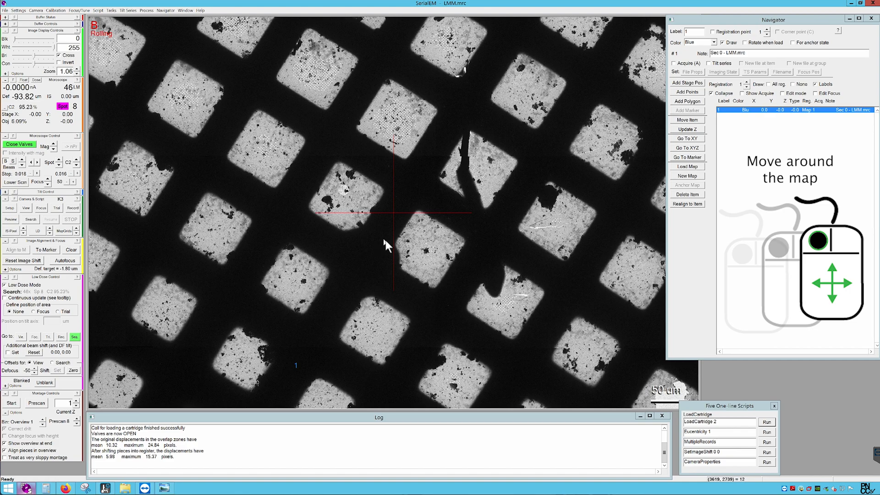
pyautogui.click(216, 230)
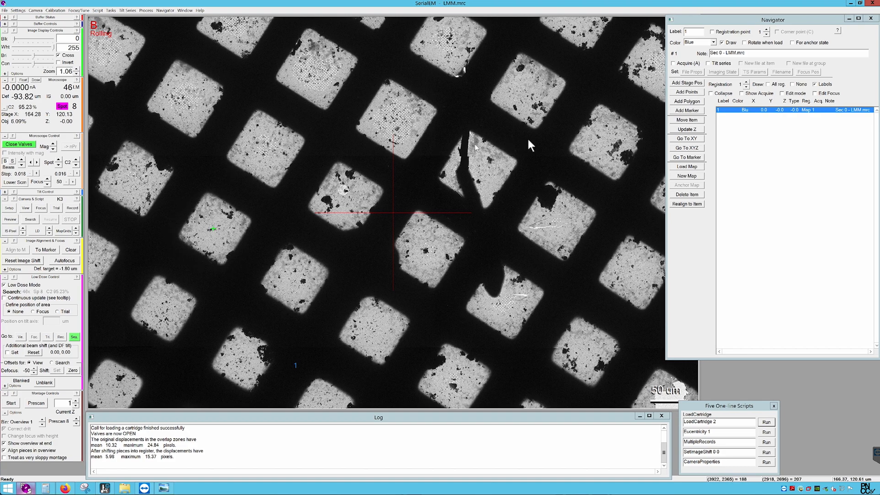
pyautogui.click(689, 110)
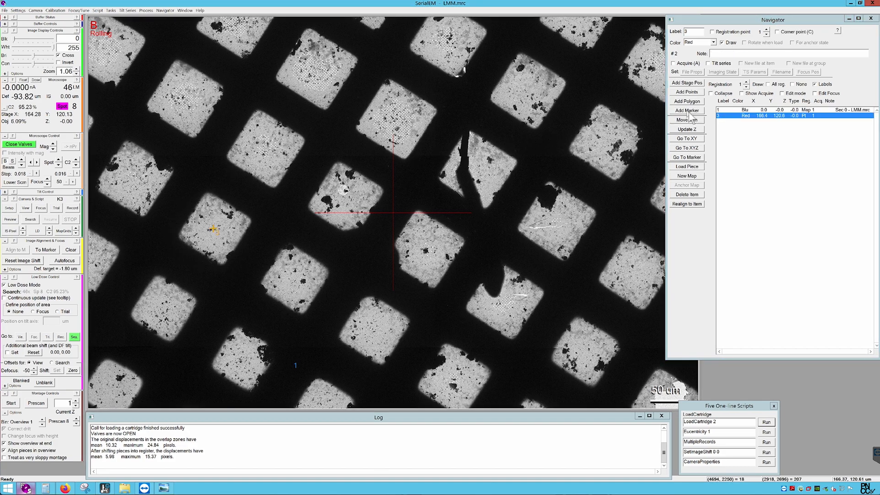
# - Zoom the montage map back out to show the whole grid overview
pyautogui.click(76, 73)
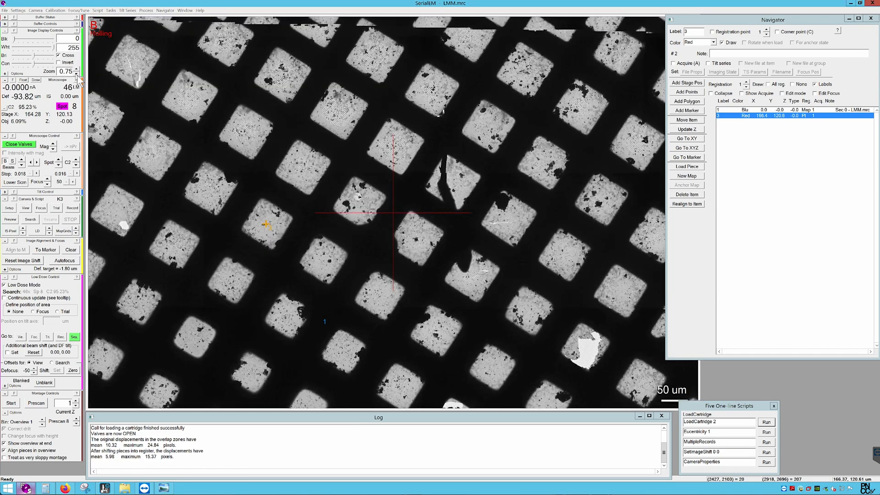
pyautogui.click(77, 74)
pyautogui.click(77, 73)
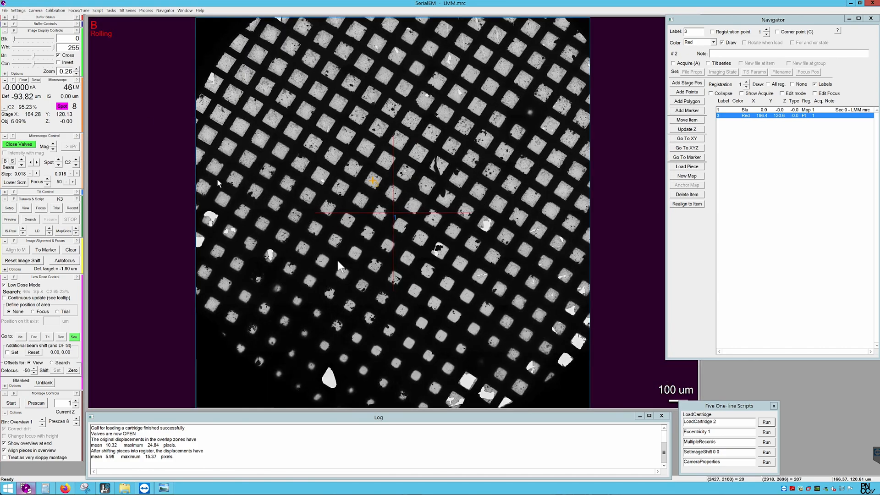
# - Mark an intact grid square near the lower edge of the montage map and add the marker as a Navigator point
pyautogui.click(422, 368)
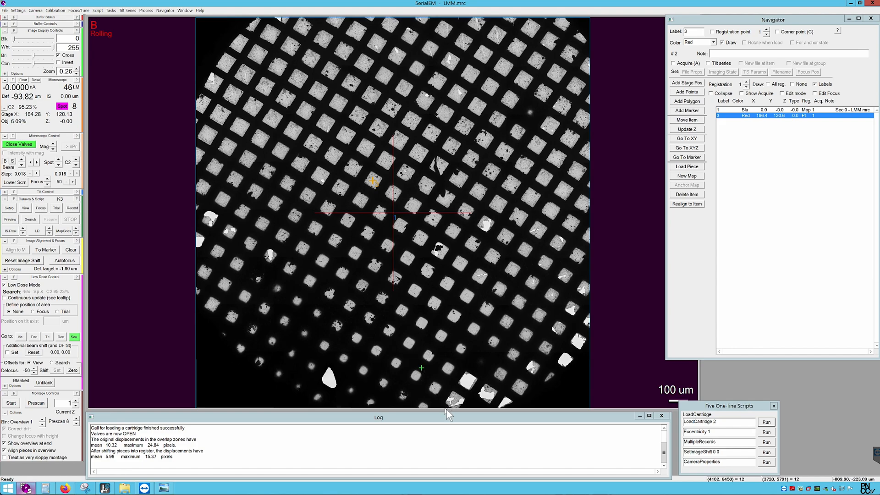
pyautogui.click(76, 69)
pyautogui.click(76, 69)
pyautogui.click(76, 69)
pyautogui.moveTo(435, 360); pyautogui.dragTo(389, 137)
pyautogui.moveTo(456, 375); pyautogui.dragTo(405, 160)
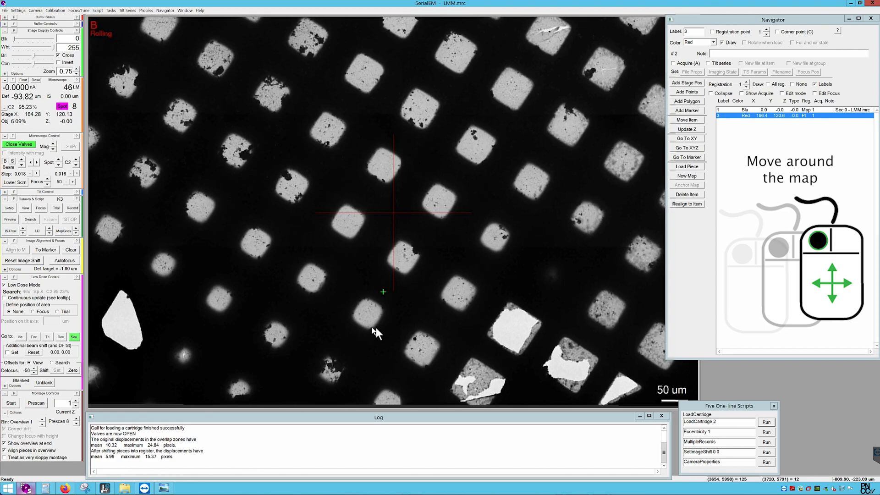
pyautogui.click(220, 300)
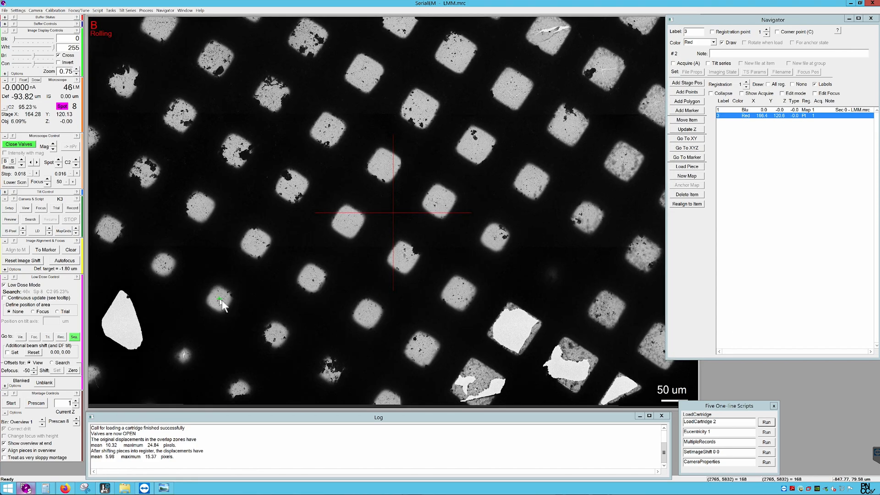
pyautogui.click(691, 111)
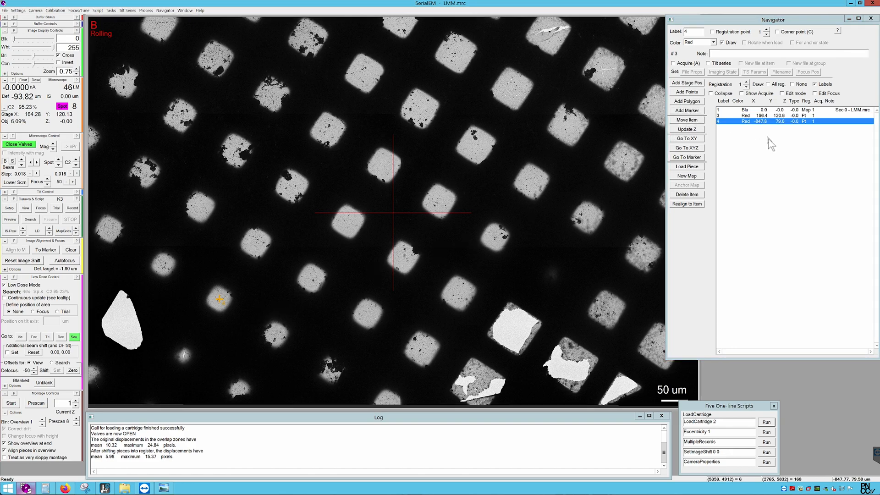
# - Label the first marked grid square's Navigator point sq1 and the second one sq2
pyautogui.click(739, 115)
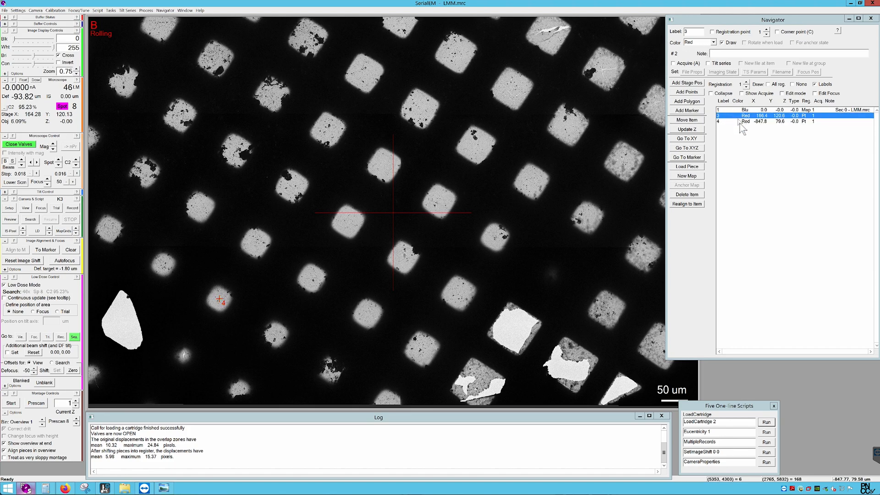
pyautogui.doubleClick(700, 34)
pyautogui.write('sq1')
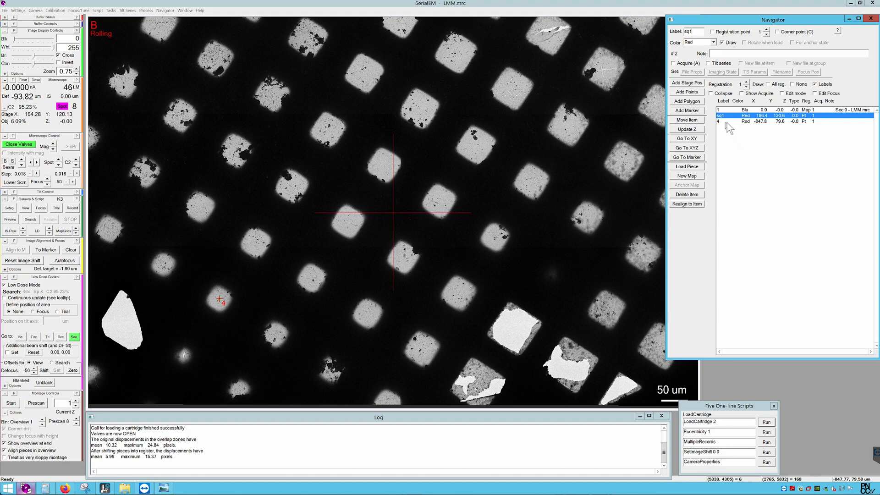
pyautogui.click(726, 121)
pyautogui.write('sq2')
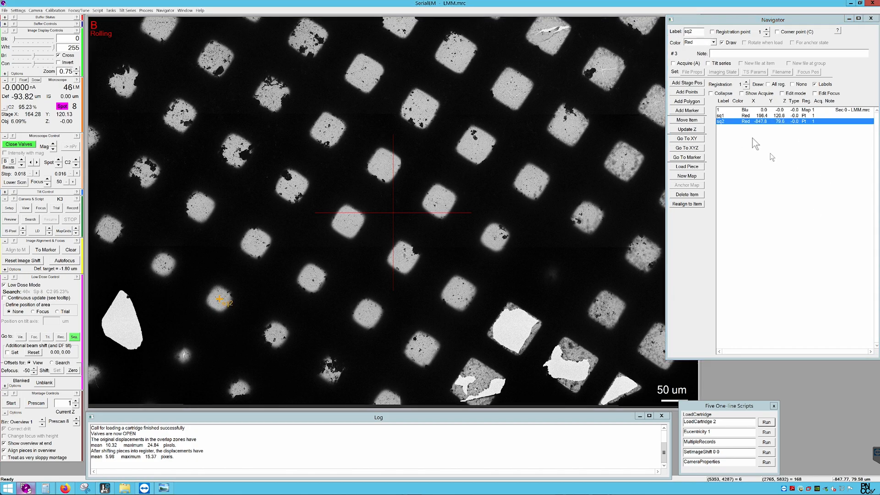
# - Move the stage to the XY position of sq1 and acquire a View image there to inspect the square
pyautogui.click(743, 116)
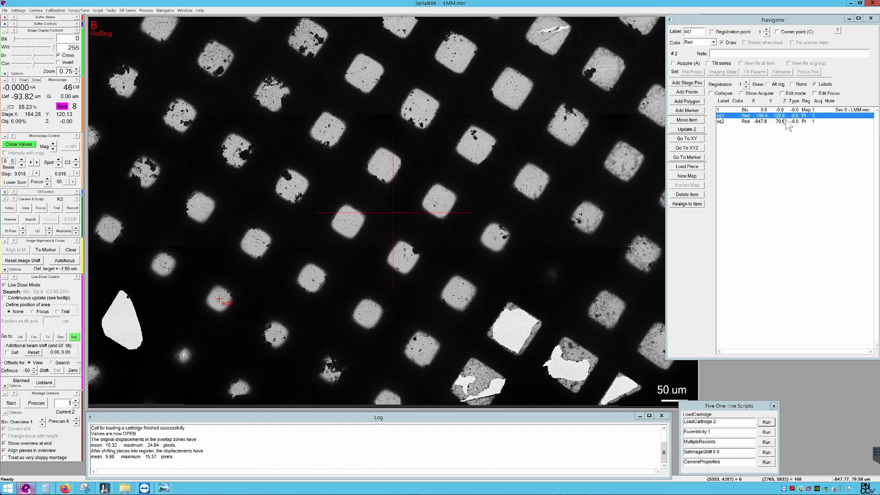
pyautogui.click(694, 138)
pyautogui.click(26, 208)
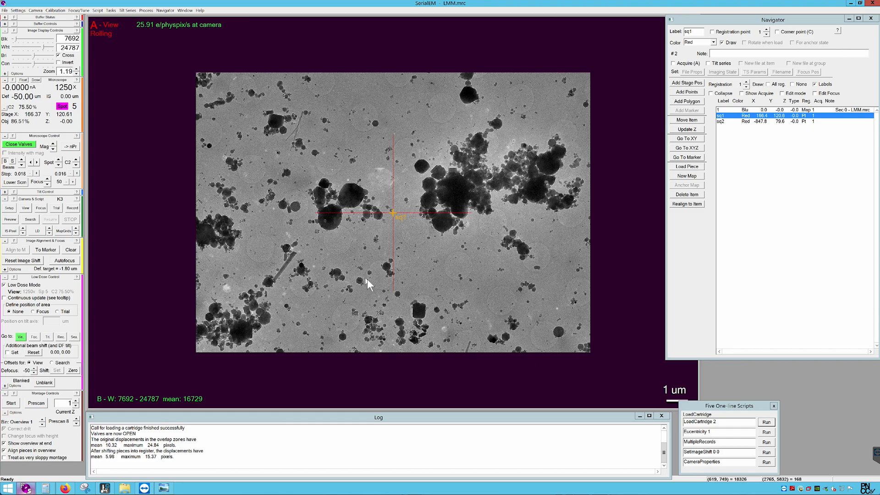
pyautogui.scroll(1, 364, 274)
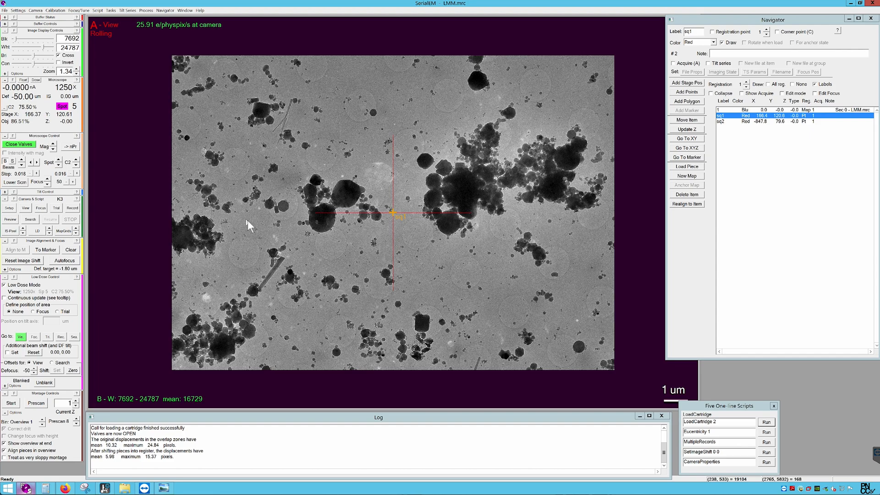
pyautogui.scroll(1, 252, 221)
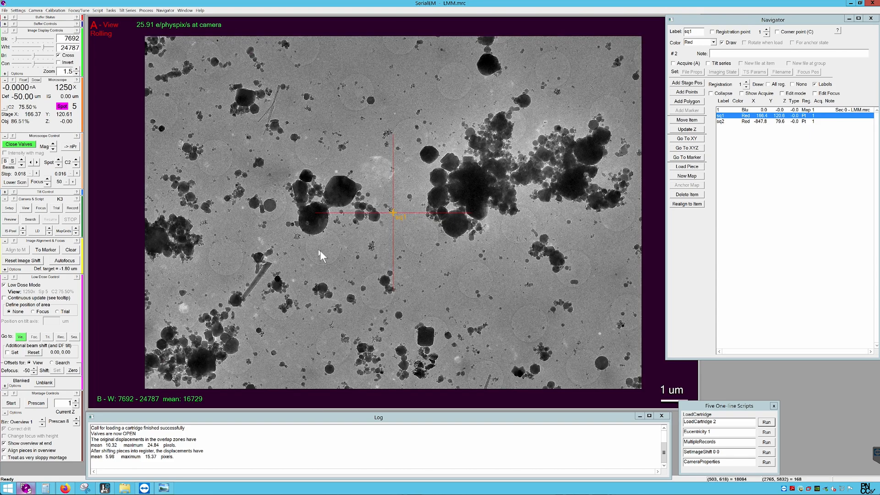
# - Run the Rough Eucentricity routine at the sq1 position
pyautogui.moveTo(723, 434); pyautogui.dragTo(647, 433)
pyautogui.click(732, 431)
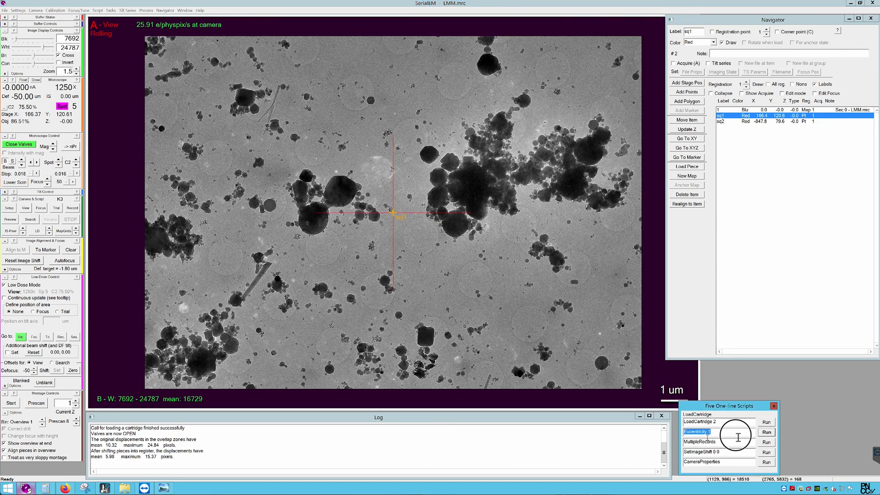
pyautogui.click(110, 10)
pyautogui.moveTo(138, 18)
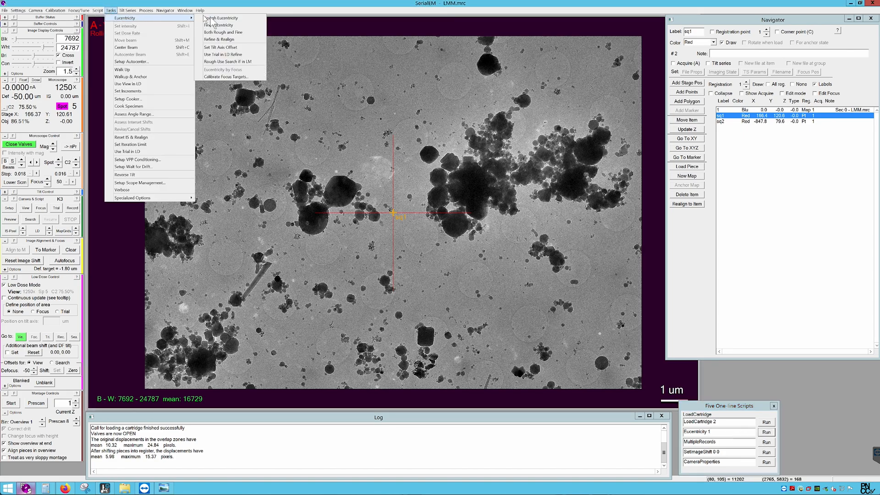
pyautogui.click(251, 19)
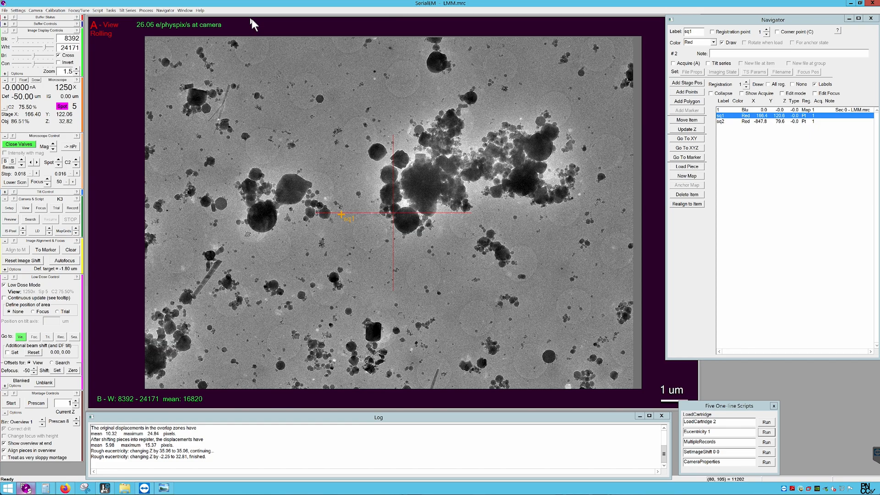
# - Move the stage to a marker placed on the clear area at the View image's upper left and acquire a new View
pyautogui.click(251, 47)
pyautogui.click(685, 158)
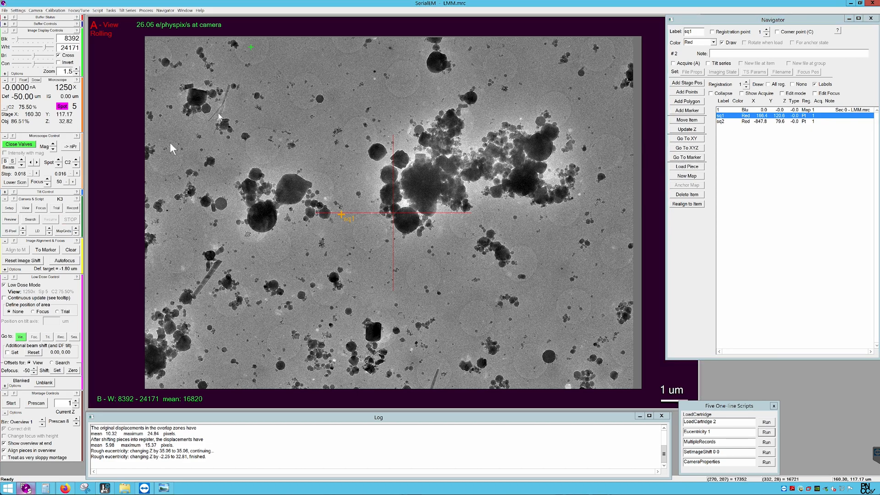
pyautogui.click(26, 207)
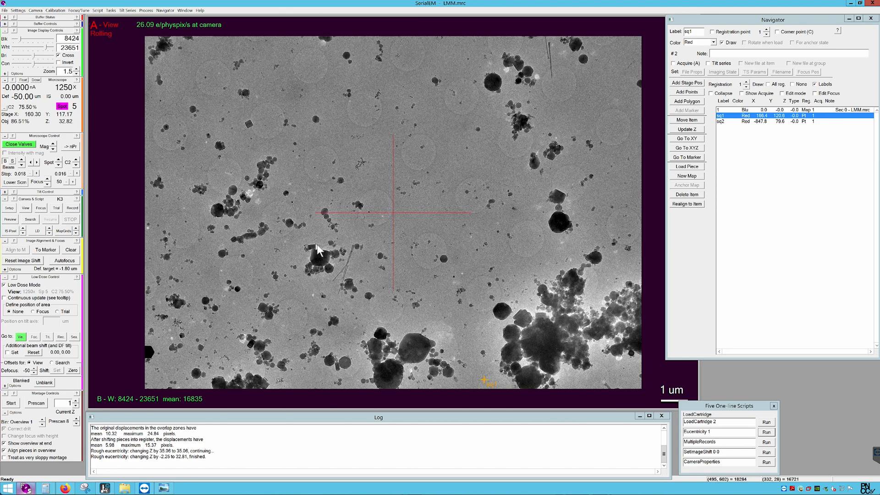
# - Shift the stage to a marker just left of the View image's centre and acquire another View
pyautogui.click(376, 206)
pyautogui.click(690, 157)
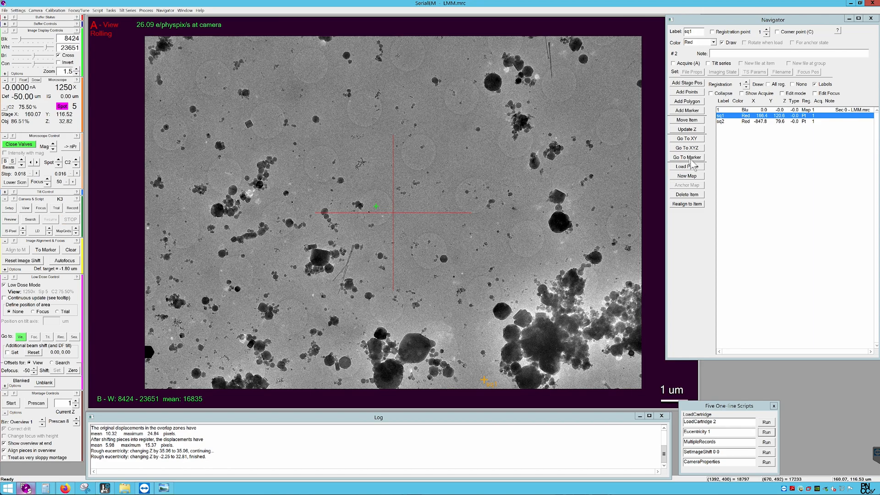
pyautogui.click(26, 208)
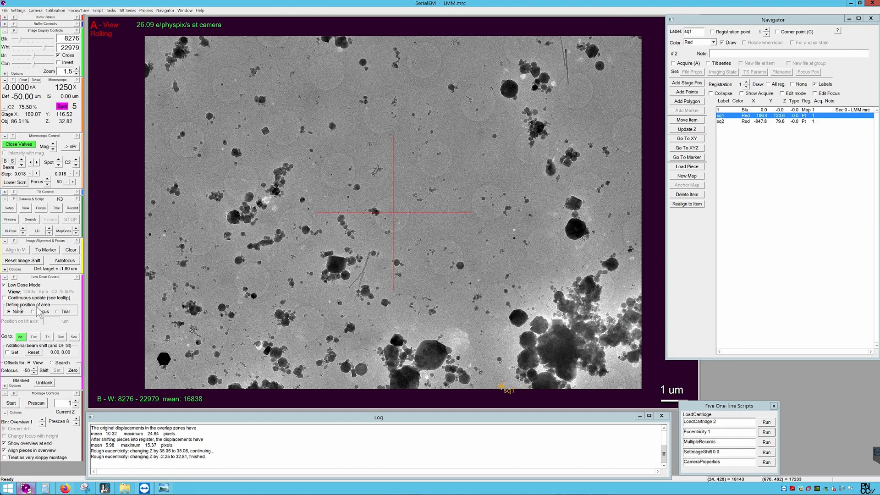
# - Try Focus area positions around the Record area, place it on the clear spot just above, and end position defining with None
pyautogui.click(36, 313)
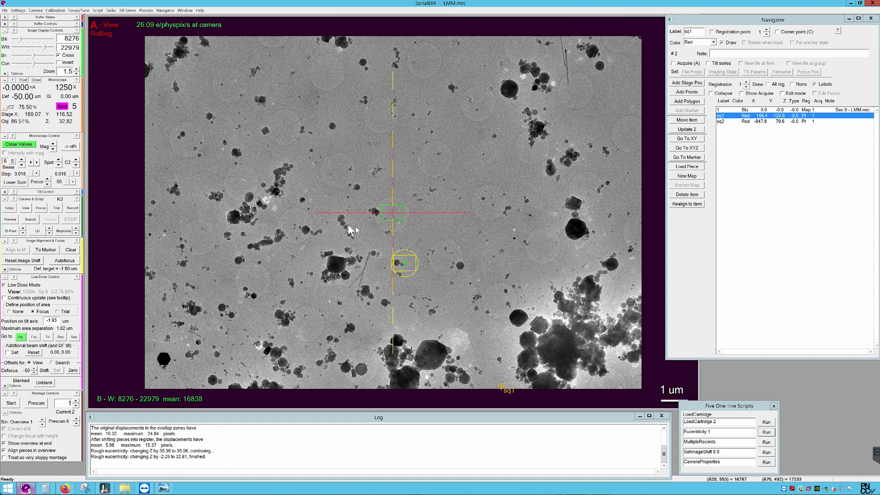
pyautogui.click(439, 211)
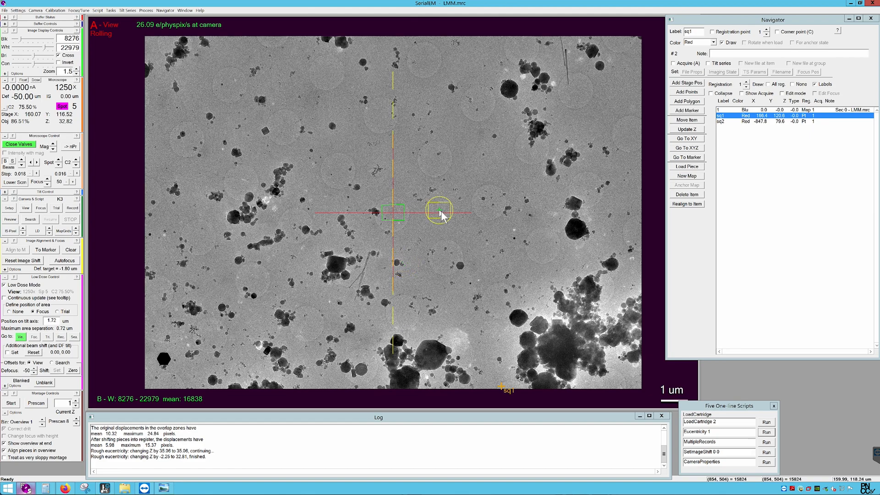
pyautogui.click(385, 161)
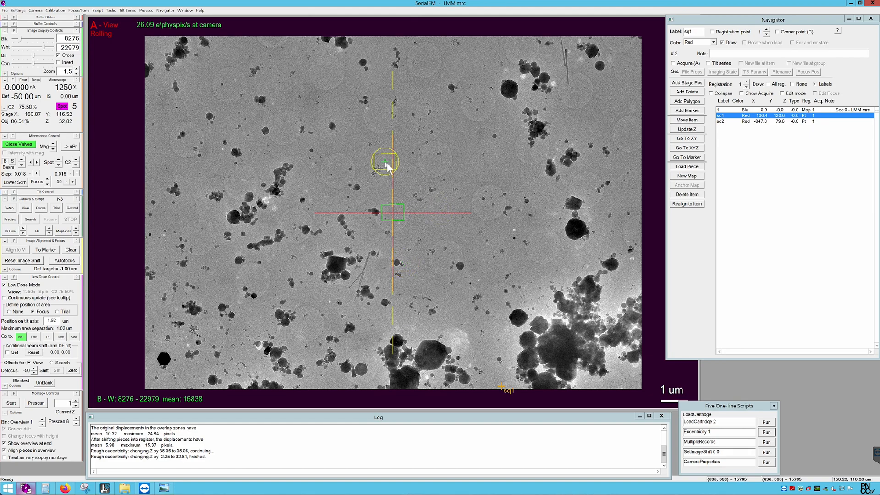
pyautogui.click(340, 221)
pyautogui.click(401, 271)
pyautogui.click(441, 212)
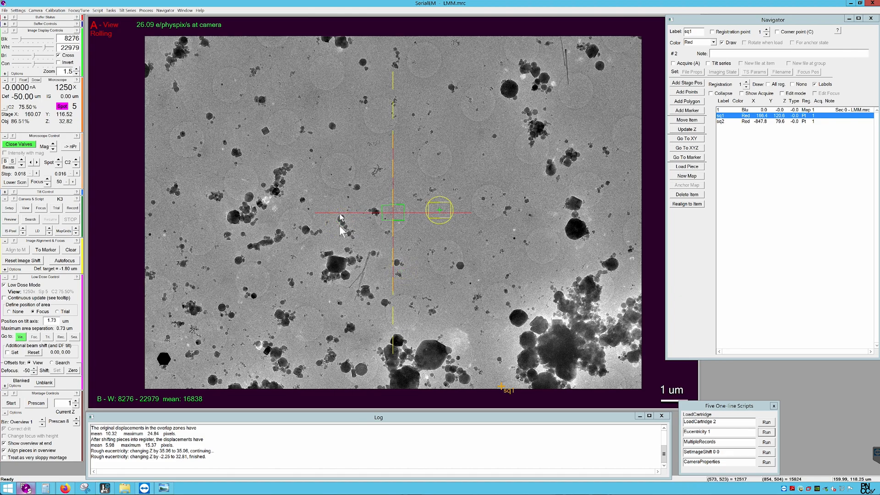
pyautogui.click(389, 163)
pyautogui.click(10, 311)
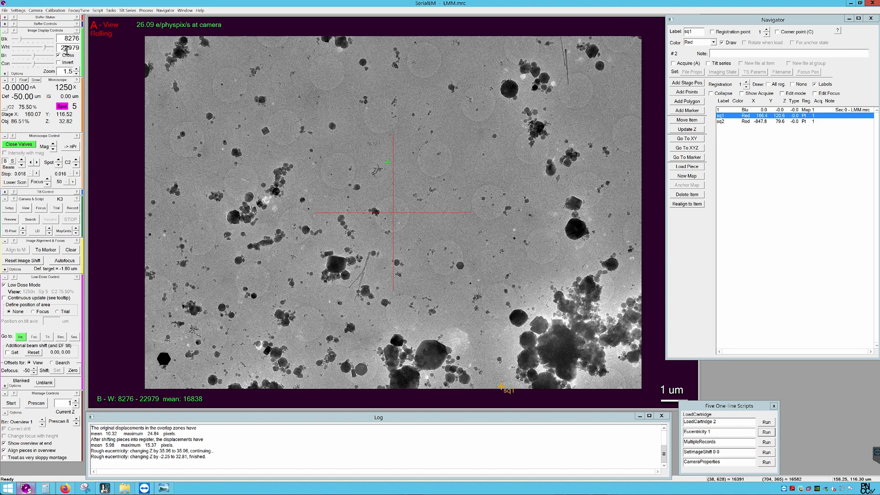
# - Set the target defocus to -3.5 microns and run Autofocus
pyautogui.click(82, 11)
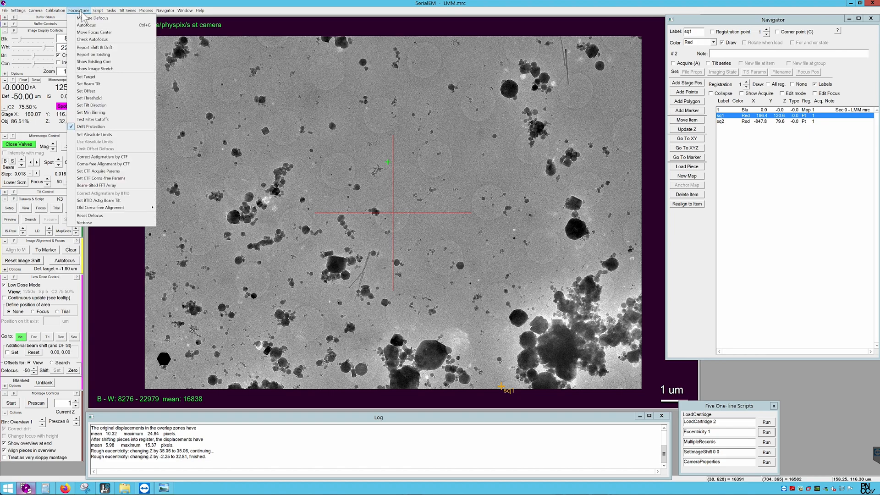
pyautogui.click(106, 78)
pyautogui.press('BackSpace')
pyautogui.write('-3.5')
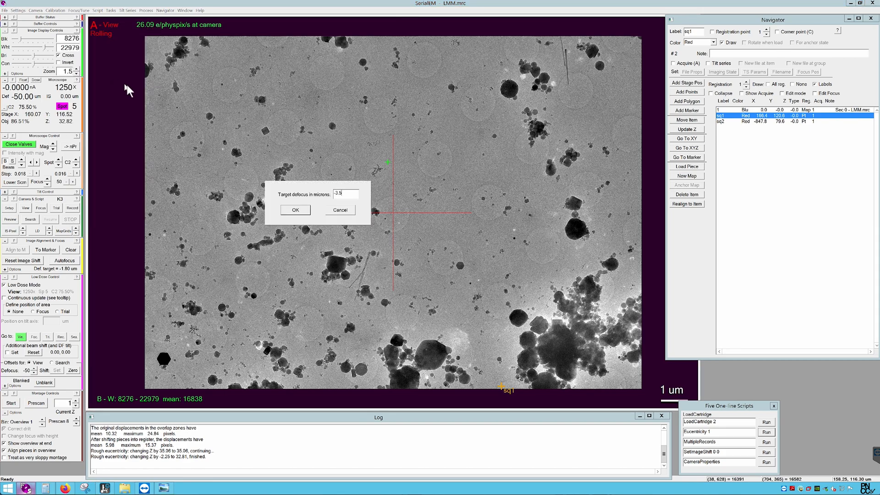
pyautogui.click(299, 212)
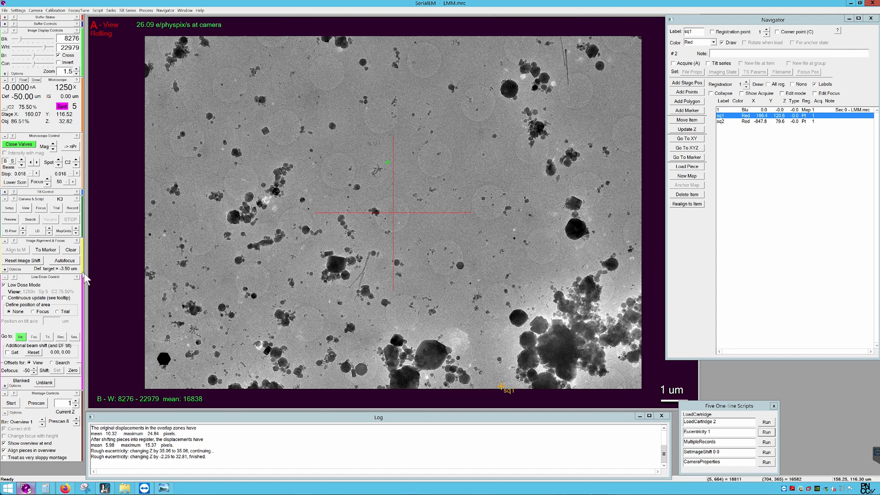
pyautogui.click(73, 262)
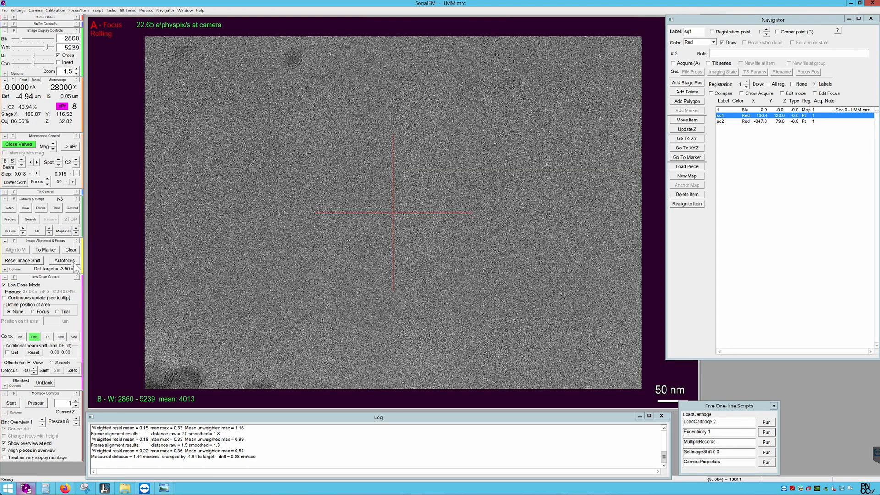
# - Acquire a Record image, compute its full-sized FFT, and arrange the windows so the whole FFT is visible
pyautogui.click(73, 209)
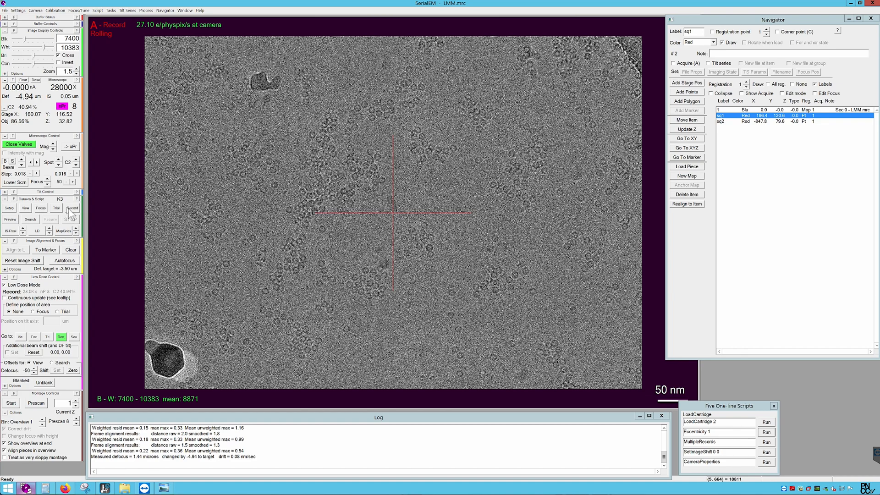
pyautogui.click(145, 10)
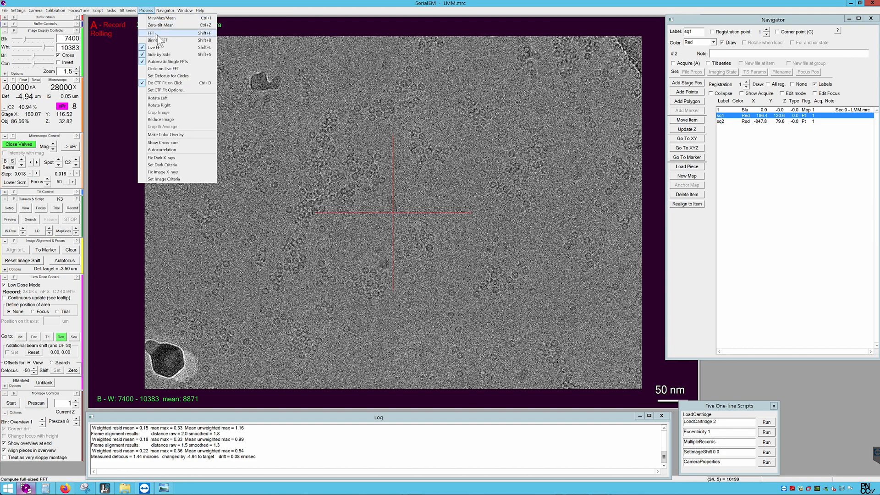
pyautogui.click(155, 34)
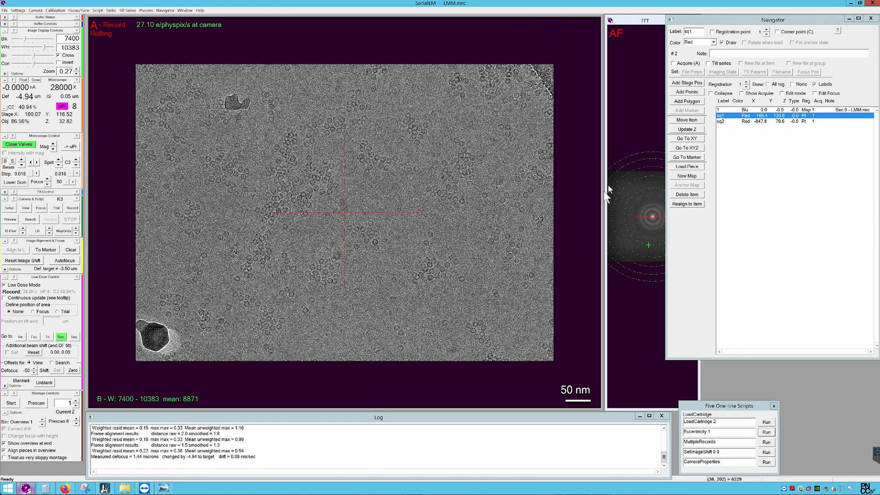
pyautogui.moveTo(603, 190); pyautogui.dragTo(579, 192)
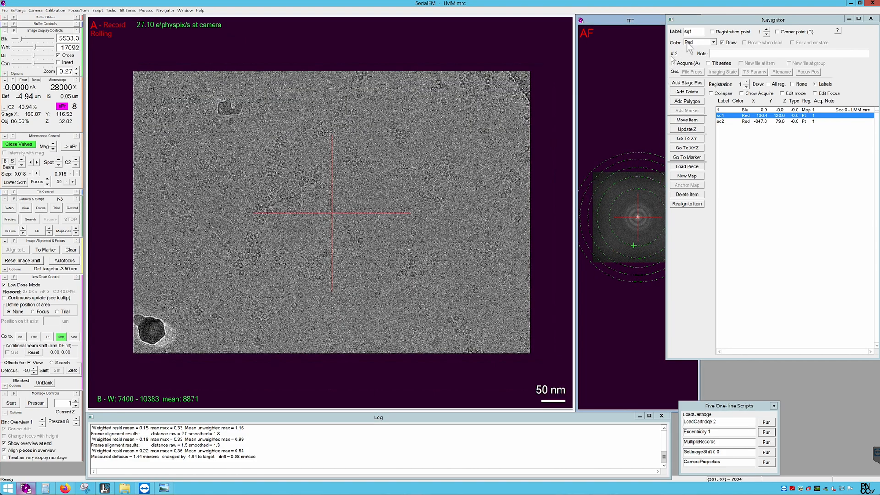
pyautogui.moveTo(666, 82); pyautogui.dragTo(696, 82)
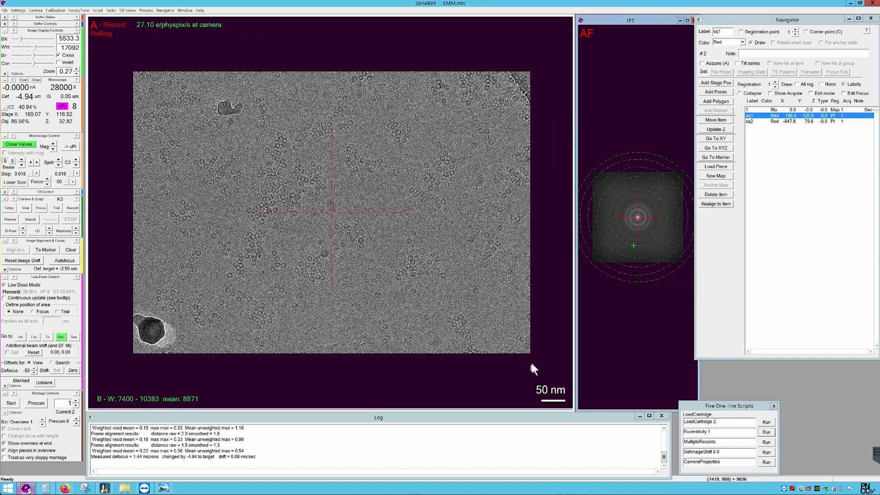
# - Set up an image snapshot of the Record image, scaled by 2 with text/line sizes increased by 4 and saved as JPEG
pyautogui.click(521, 343)
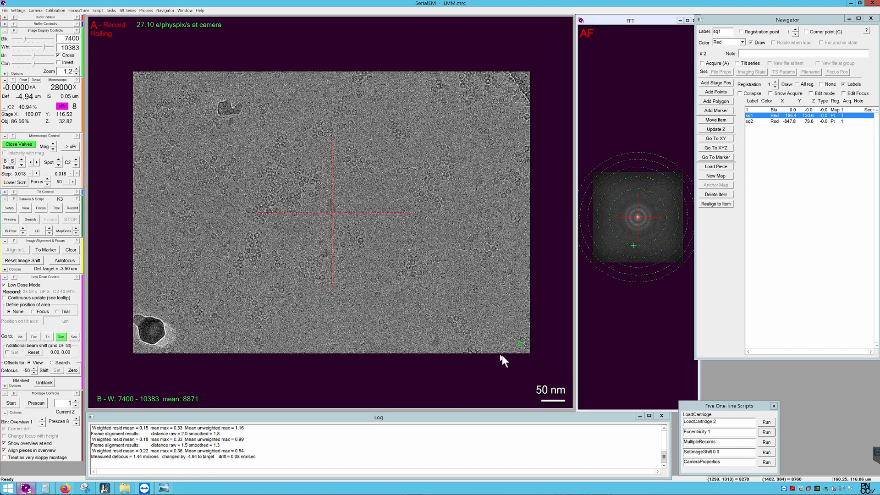
pyautogui.click(185, 11)
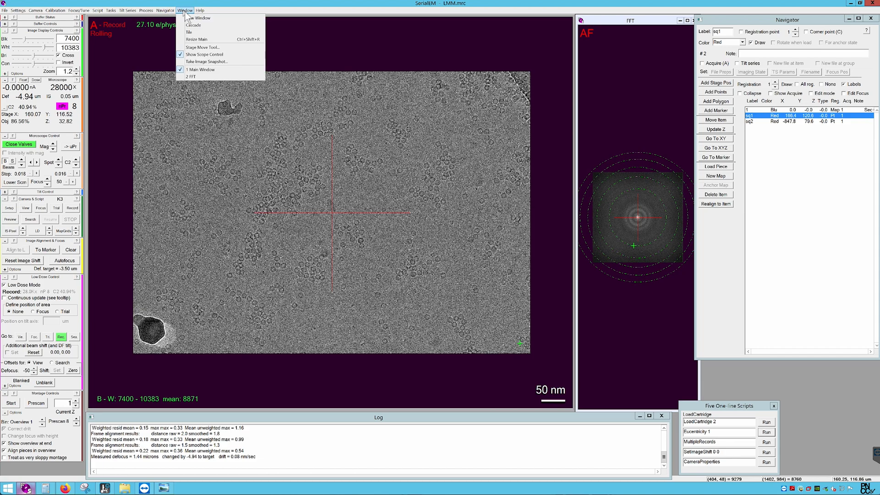
pyautogui.click(207, 62)
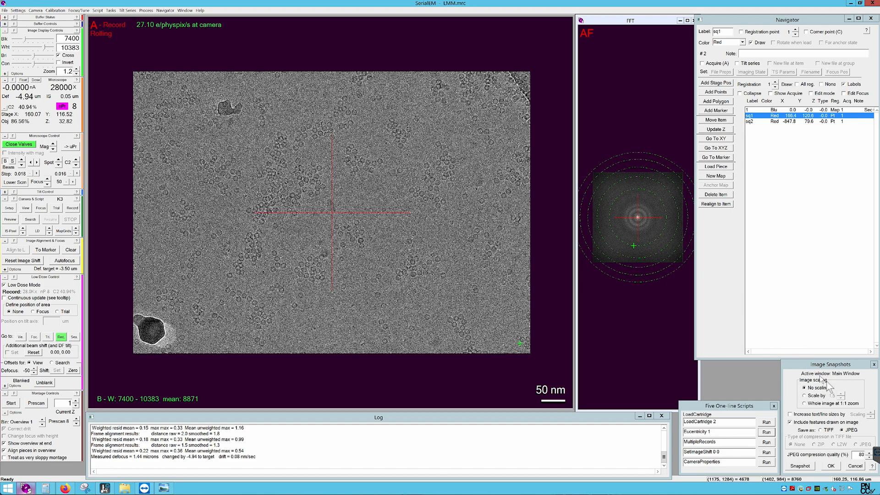
pyautogui.click(804, 395)
pyautogui.click(828, 415)
pyautogui.click(869, 414)
pyautogui.click(821, 430)
pyautogui.click(841, 443)
pyautogui.click(846, 431)
# - Take the snapshot and save it as g1-sq-rec1 in the screening folder under 50414 on the storage drive
pyautogui.click(799, 466)
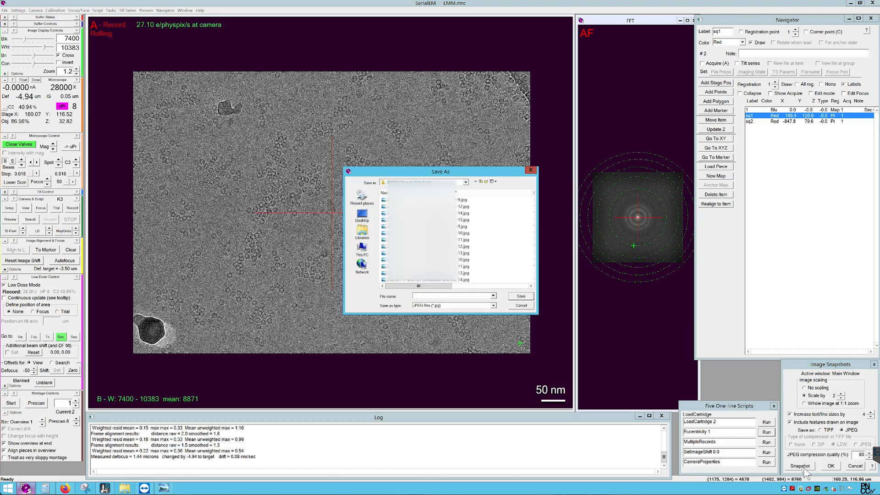
pyautogui.click(464, 182)
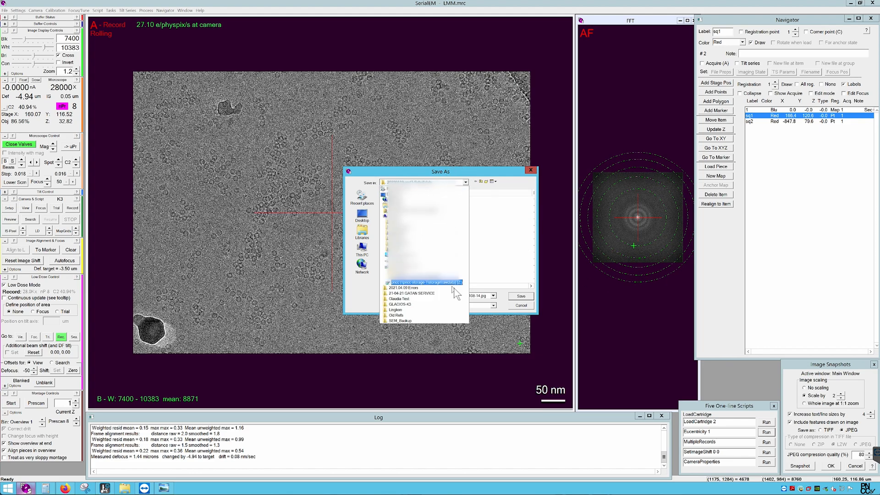
pyautogui.click(401, 283)
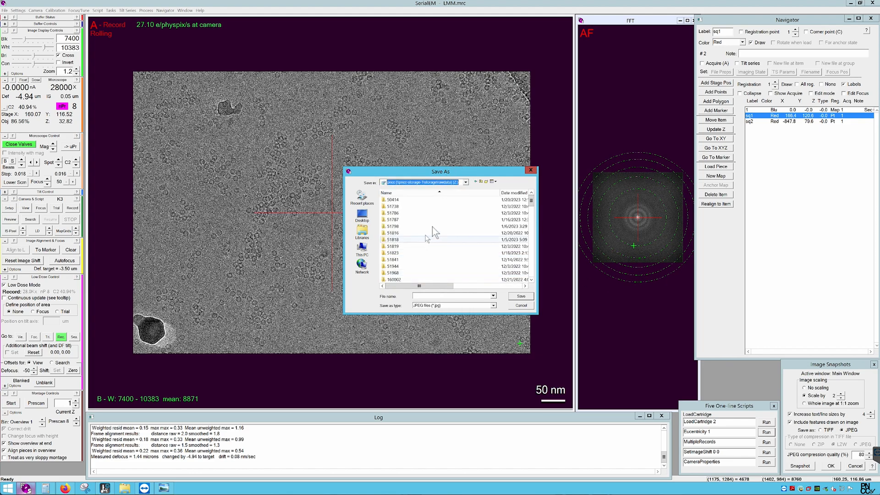
pyautogui.doubleClick(407, 205)
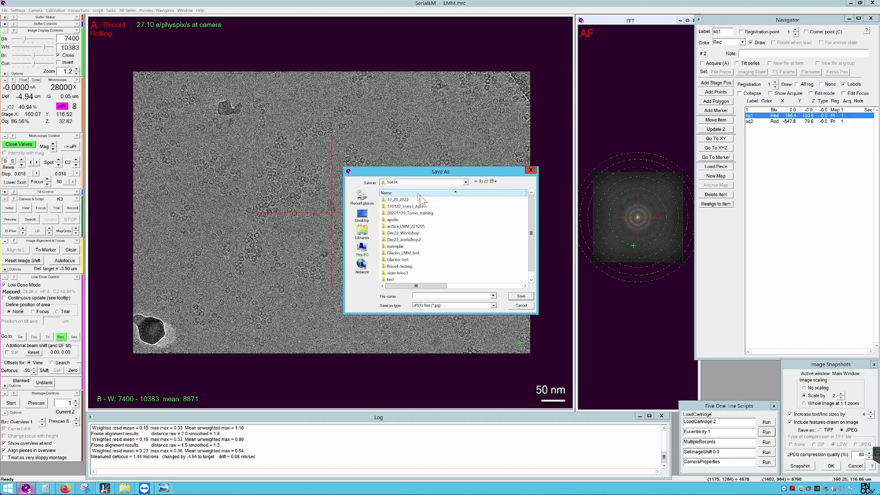
pyautogui.doubleClick(423, 262)
pyautogui.doubleClick(400, 201)
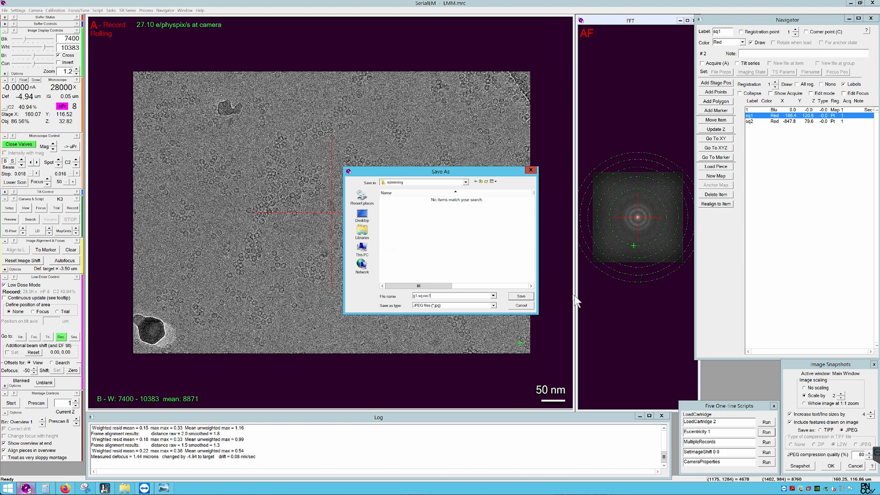
pyautogui.click(521, 296)
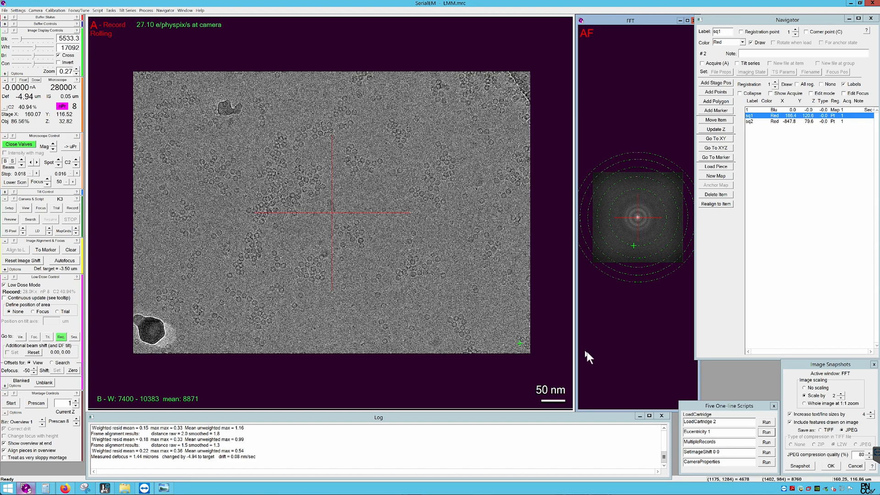
# - Acquire a View image, shift the stage to a marker on clear ice near its upper edge, and acquire another View
pyautogui.click(28, 208)
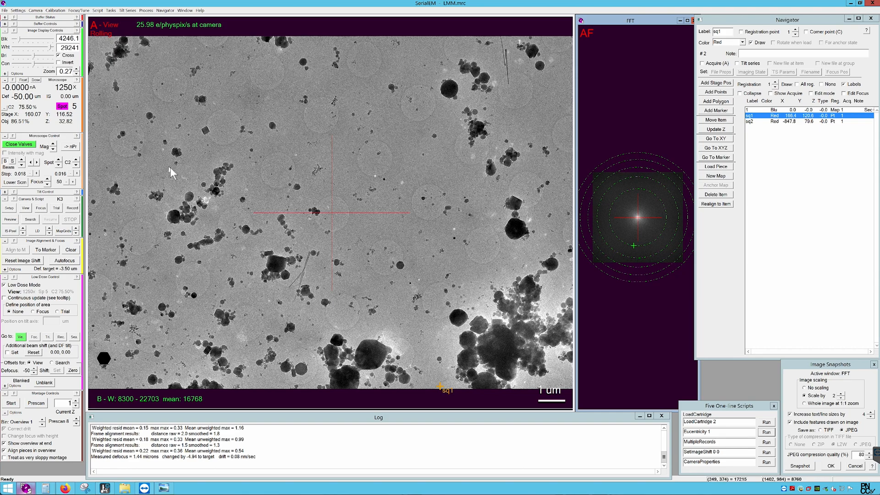
pyautogui.click(365, 59)
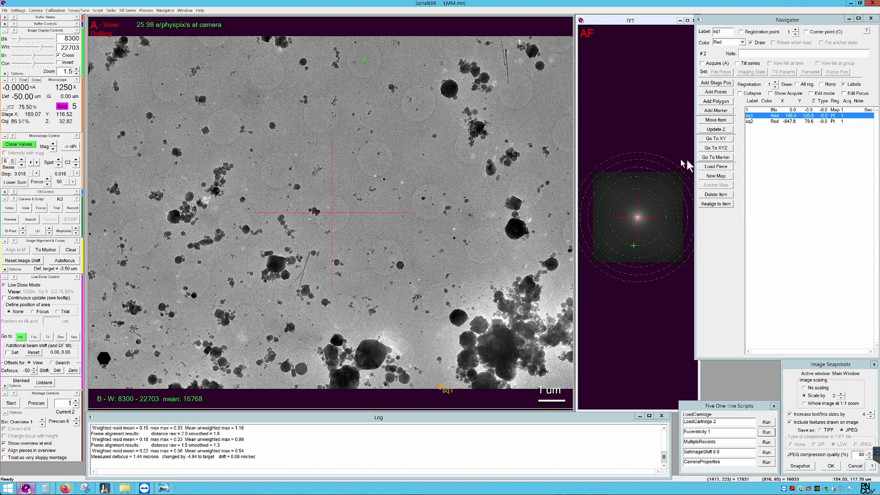
pyautogui.click(716, 157)
pyautogui.click(26, 210)
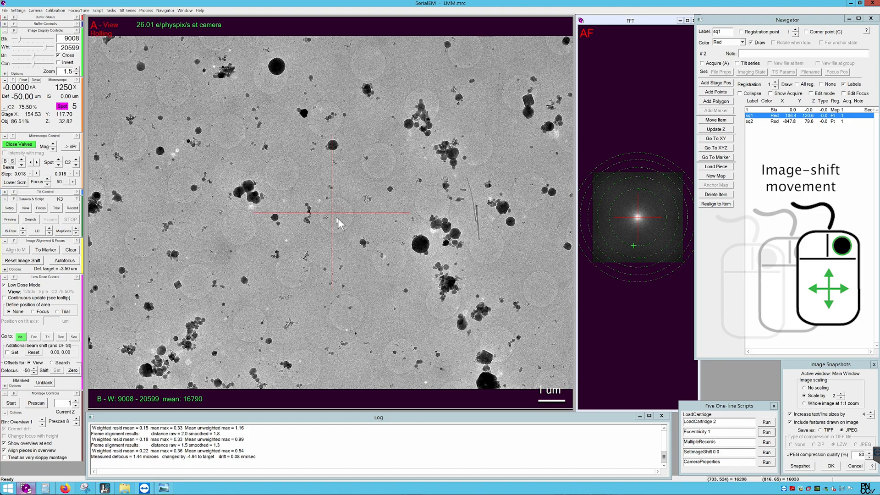
# - Centre the hole beside the crosshair using image shift and acquire an autofocused Record image there
pyautogui.moveTo(336, 218); pyautogui.dragTo(332, 212)
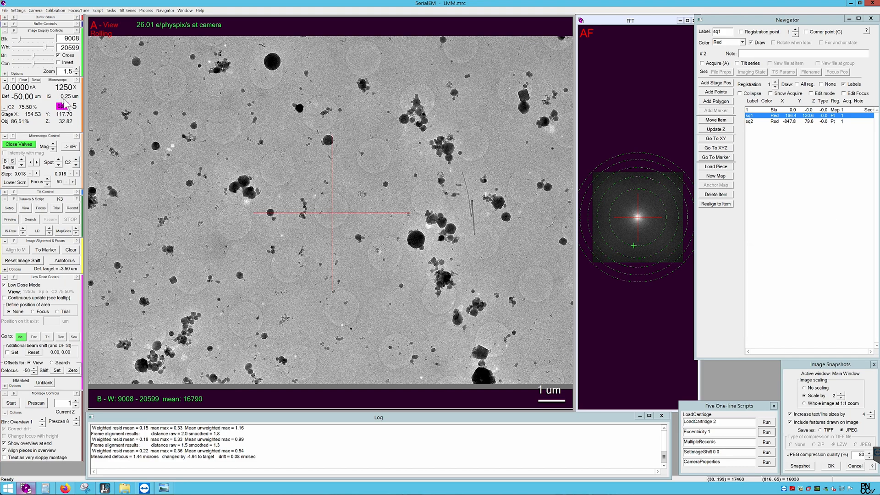
pyautogui.click(72, 262)
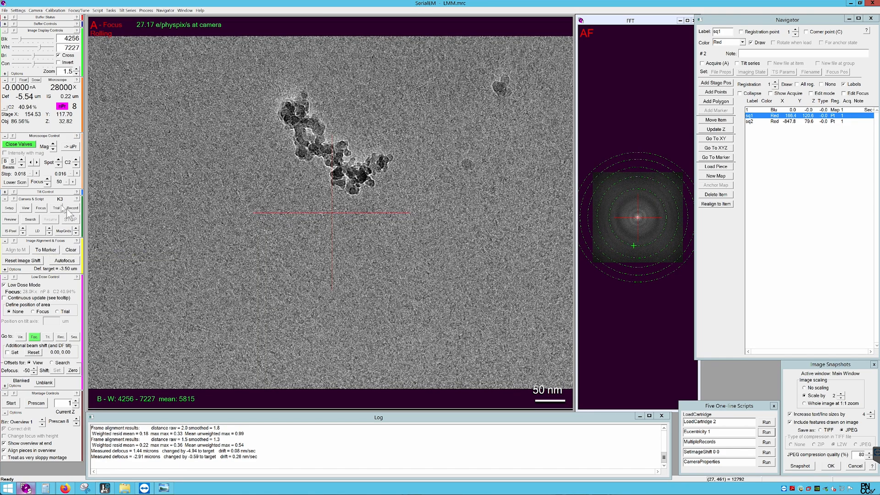
pyautogui.click(73, 208)
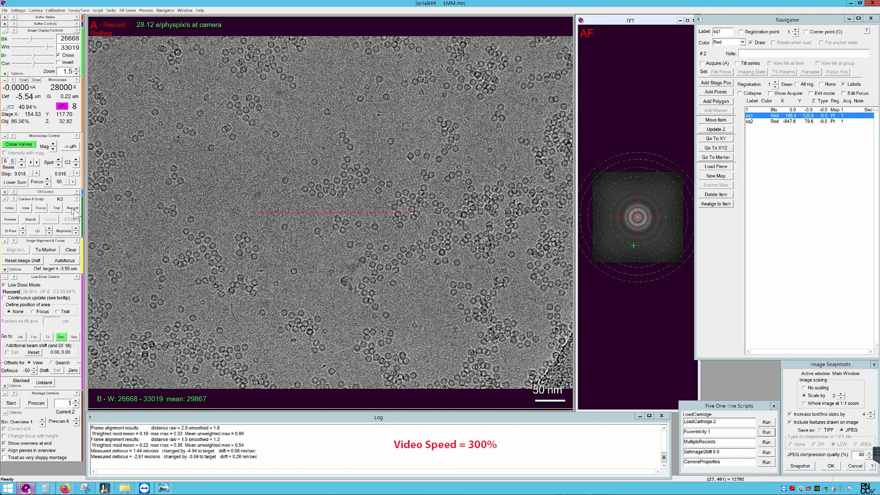
# - Save a snapshot of the whole Record image as g1-sq-rec2 in the screening folder
pyautogui.click(76, 74)
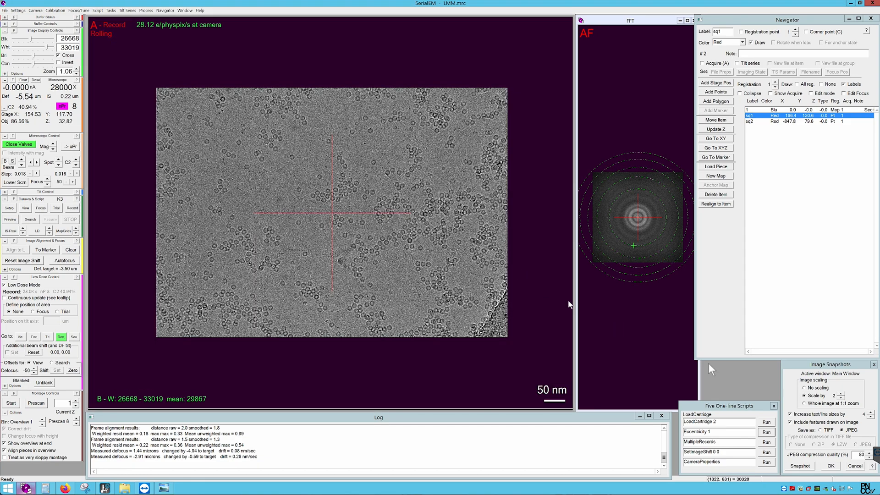
pyautogui.click(800, 466)
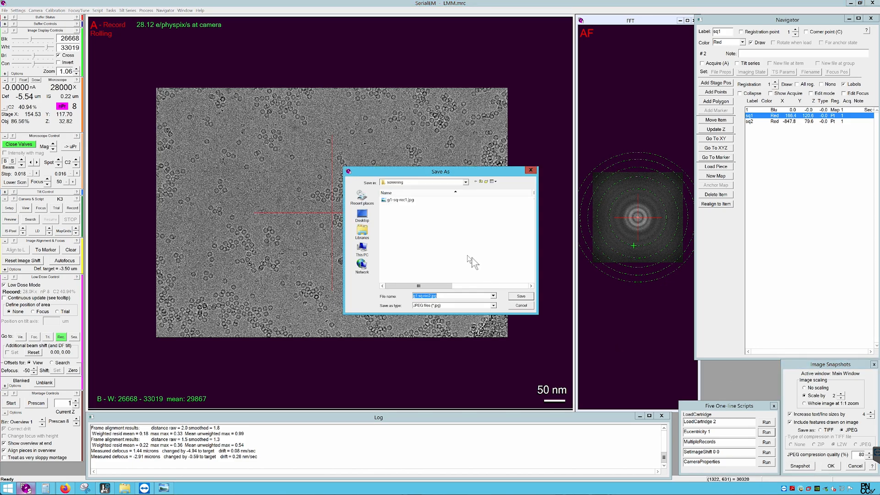
pyautogui.click(443, 296)
pyautogui.click(527, 297)
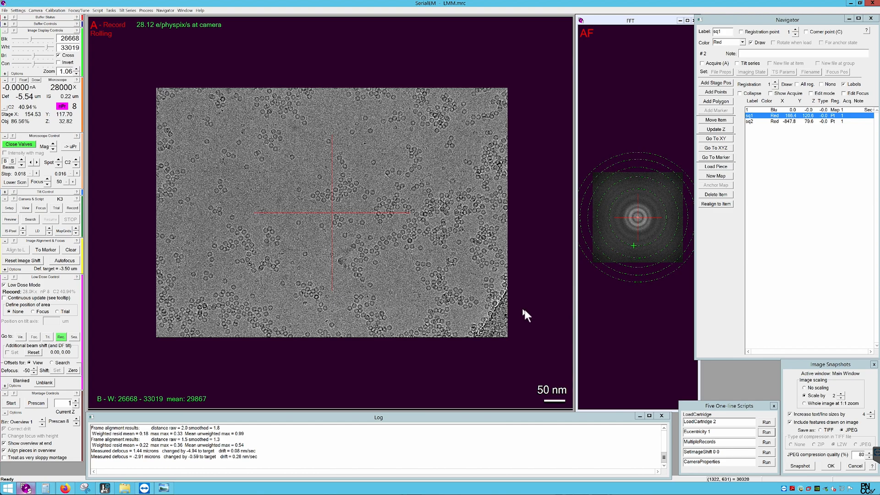
# - Fit the CTF from the first dark ring of the FFT to check the Record image's defocus and astigmatism
pyautogui.click(627, 227)
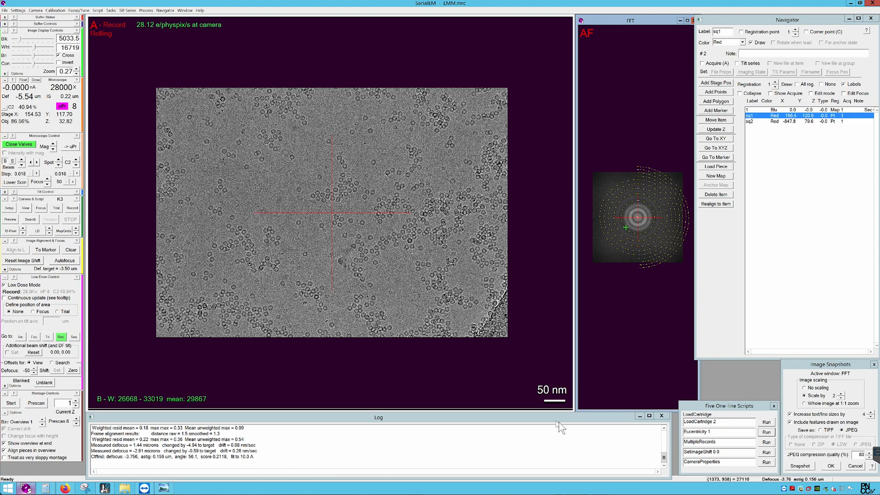
pyautogui.click(529, 309)
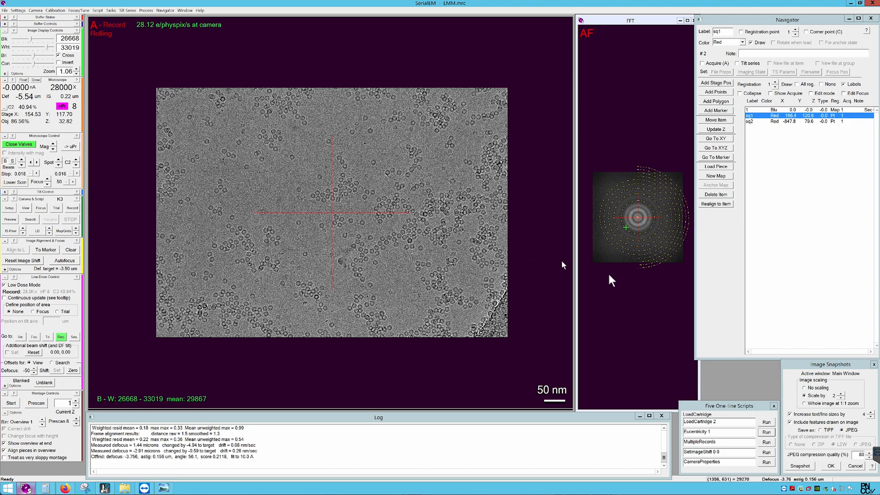
pyautogui.click(634, 296)
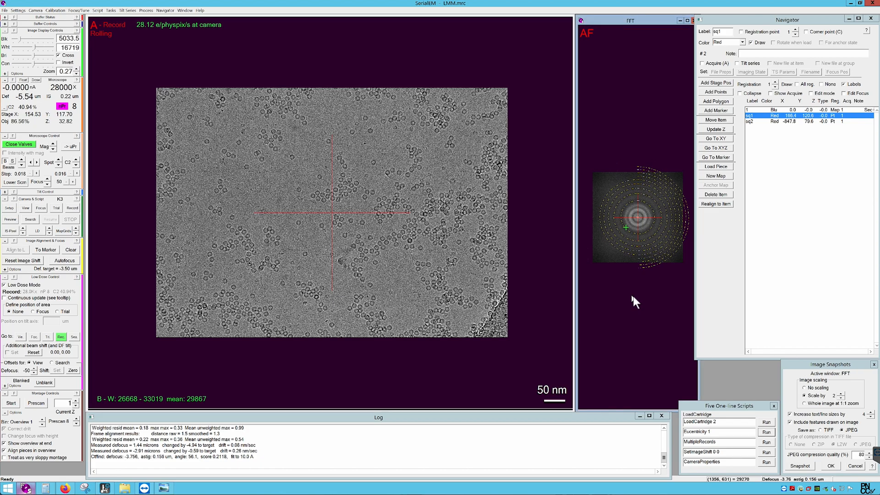
pyautogui.click(535, 259)
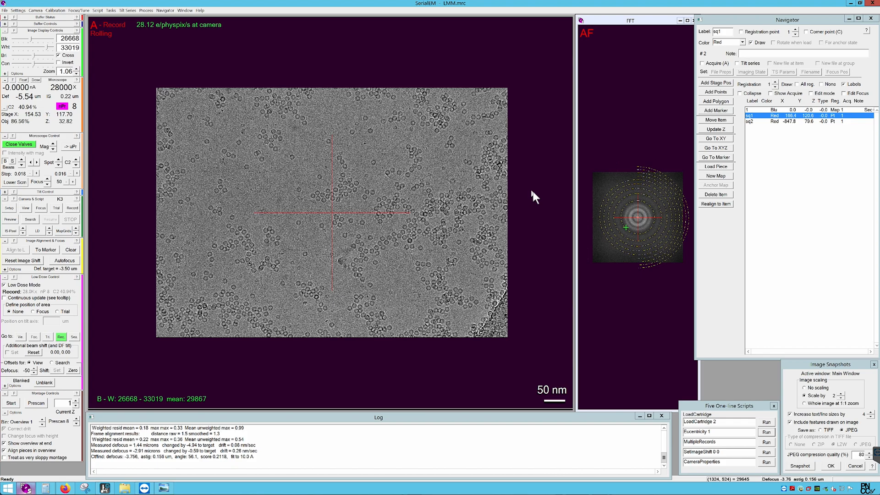
# - Move the stage to sq2, acquire a View image, and run the Eucentricity 1 script there
pyautogui.click(772, 122)
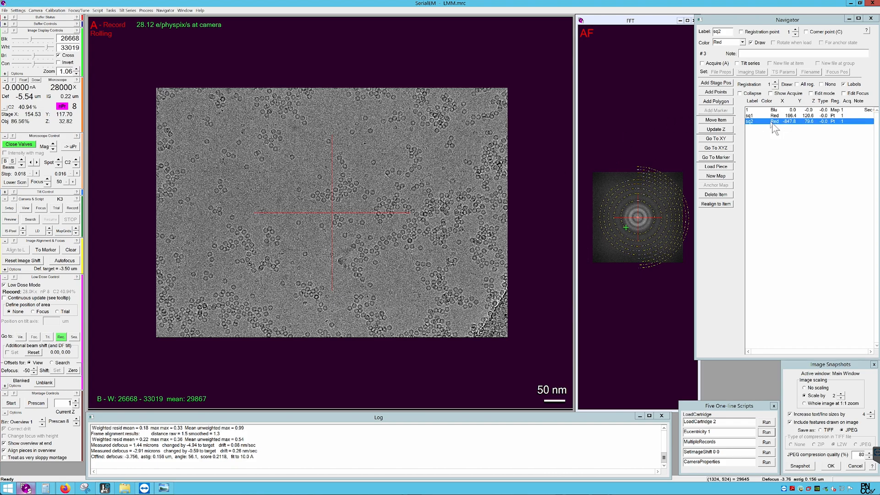
pyautogui.click(716, 139)
pyautogui.click(26, 209)
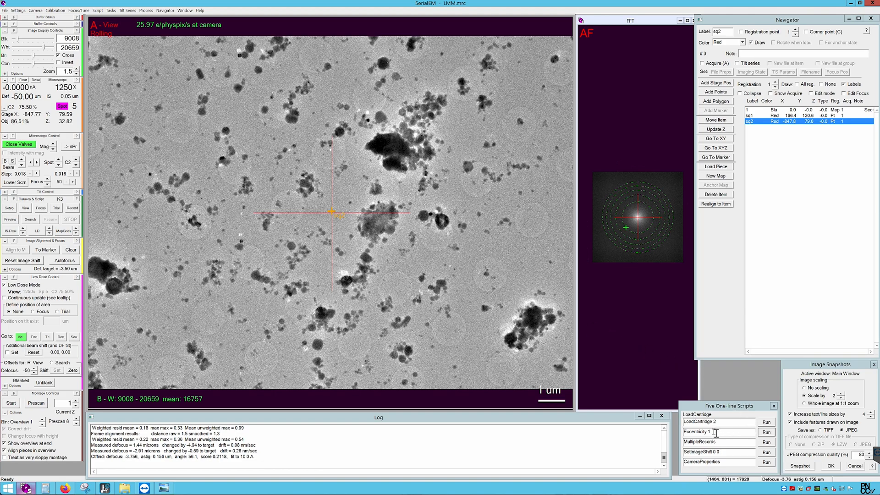
pyautogui.click(735, 431)
pyautogui.click(767, 432)
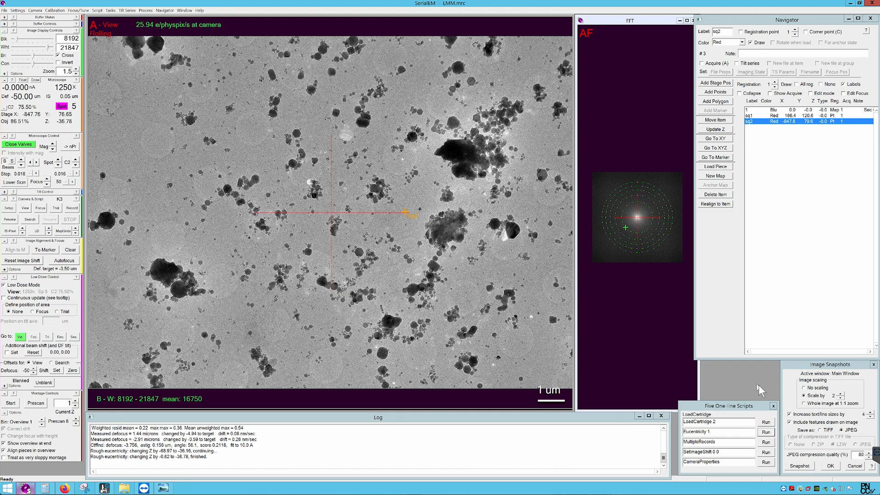
# - Shift the stage to a marker on the clear area at the upper left of sq2's View image and acquire another View
pyautogui.click(158, 143)
pyautogui.click(722, 158)
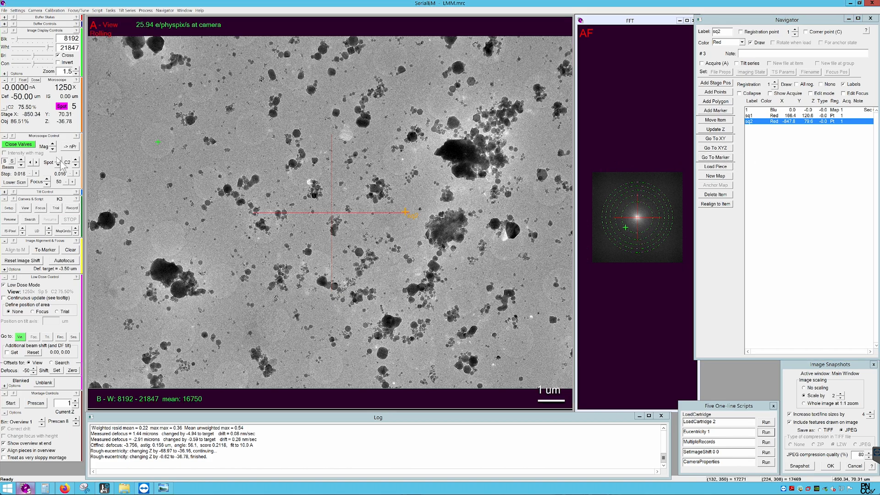
pyautogui.click(28, 208)
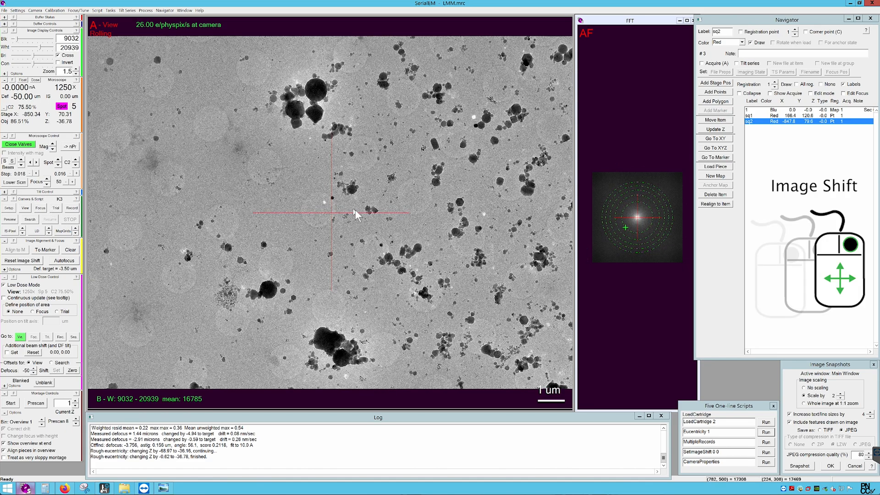
# - Centre a hole in sq2 under the crosshair with image shift and acquire an autofocused Record image
pyautogui.moveTo(318, 210); pyautogui.dragTo(332, 213)
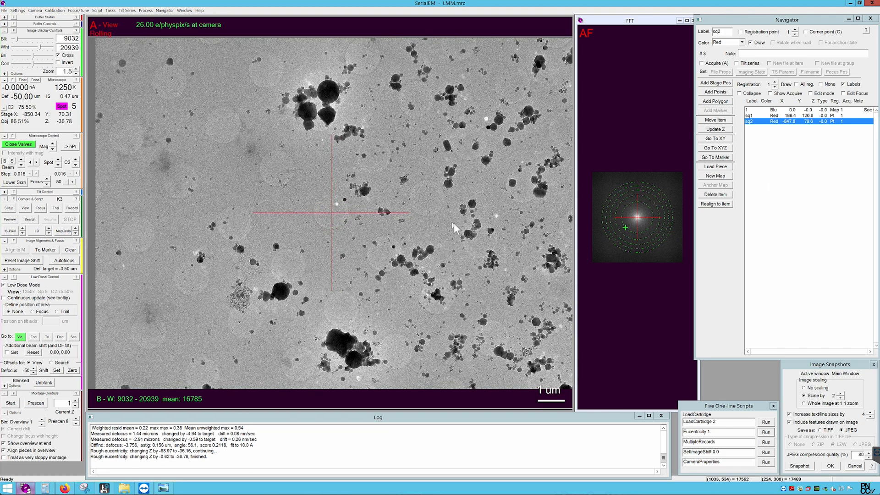
pyautogui.click(65, 260)
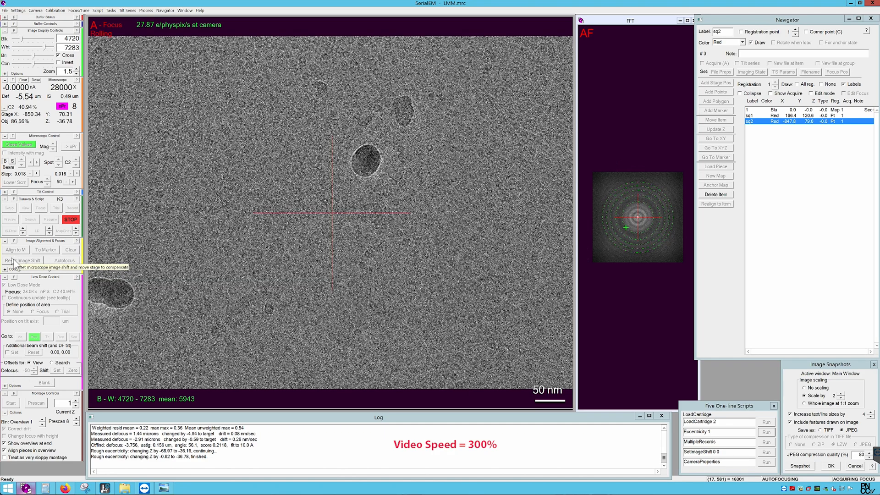
pyautogui.click(73, 209)
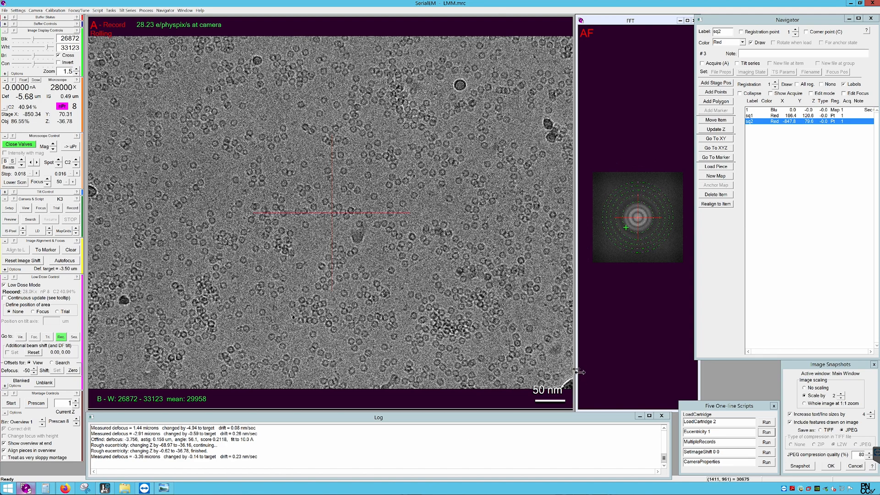
# - Save a snapshot of sq2's Record image to the screening folder, adding 2 to the proposed file name
pyautogui.click(800, 466)
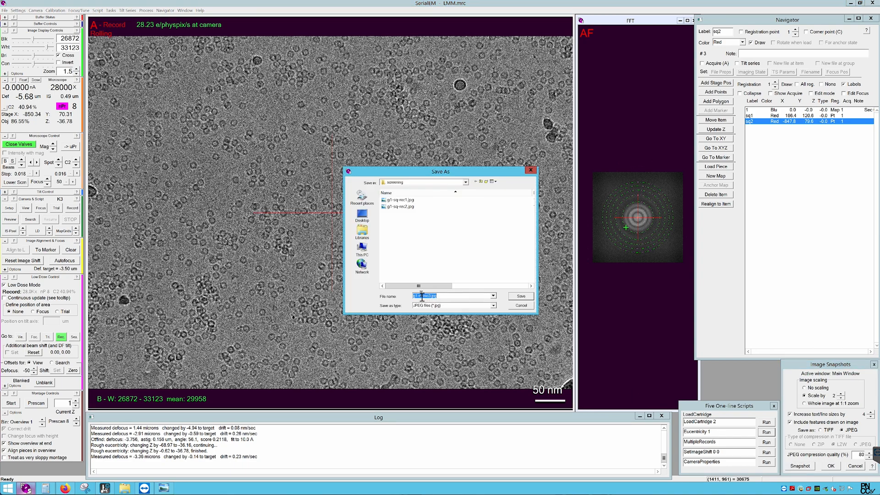
pyautogui.click(422, 296)
pyautogui.write('2')
pyautogui.press('Return')
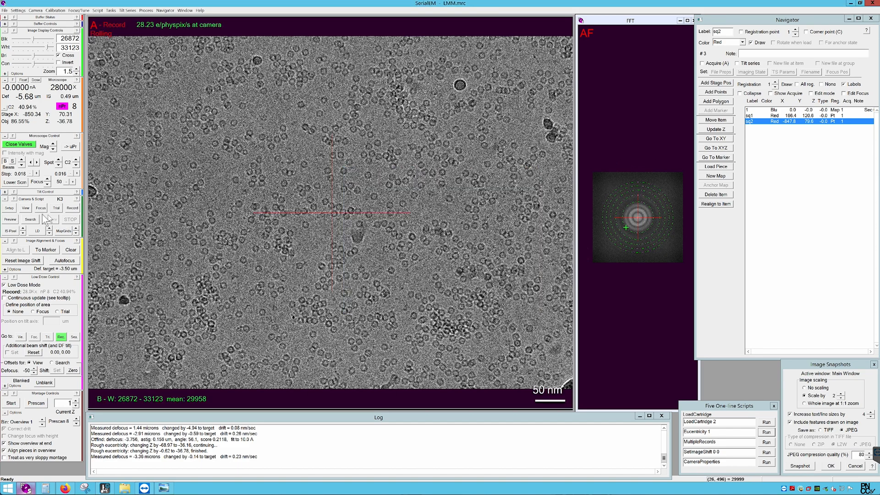
# - Acquire a fresh View, shift the stage to a marker by the faint dark spot at its upper left, and acquire a View there
pyautogui.click(29, 210)
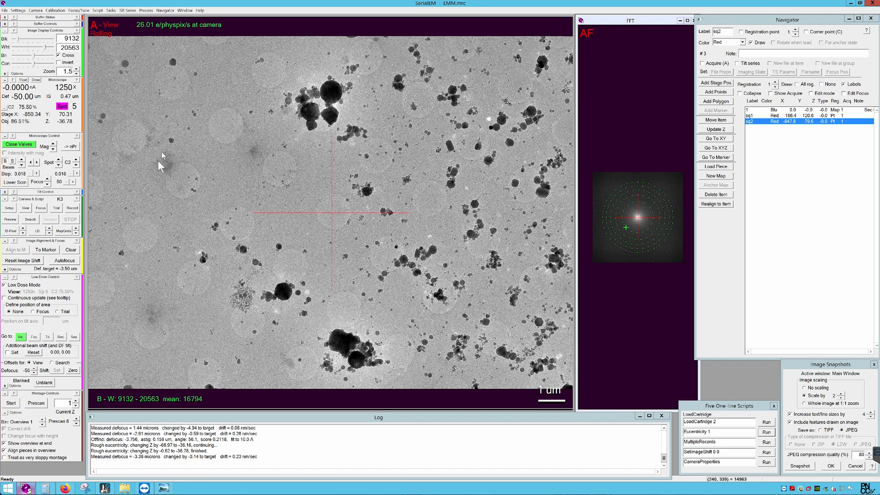
pyautogui.click(173, 173)
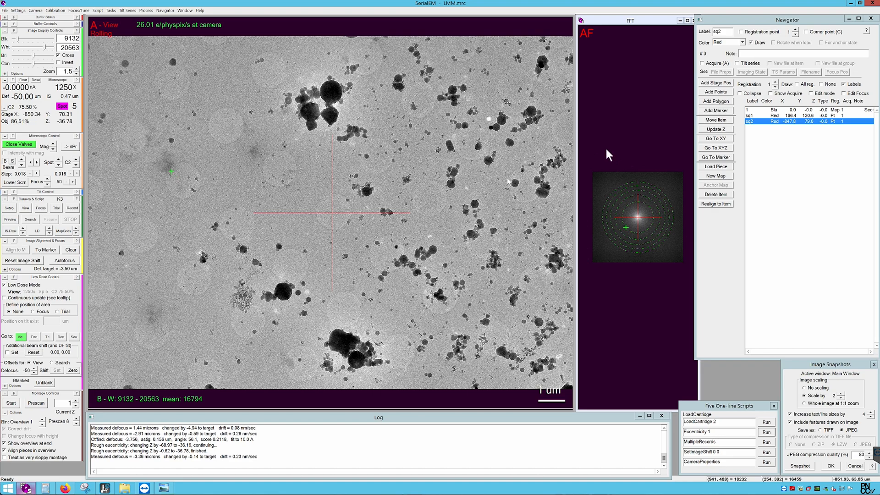
pyautogui.click(715, 158)
pyautogui.click(26, 208)
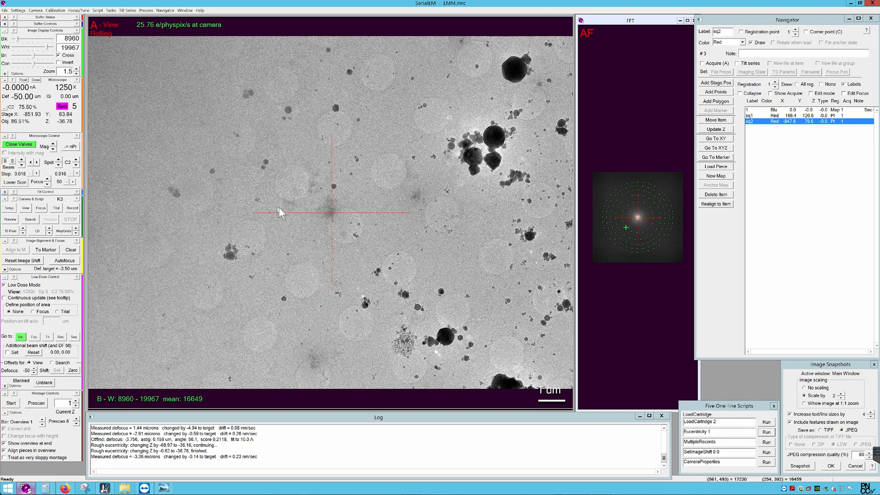
# - Acquire an autofocused Record image at the current sq2 position and save its snapshot as g1-sq2-rec4.jpg in the screening folder
pyautogui.click(72, 262)
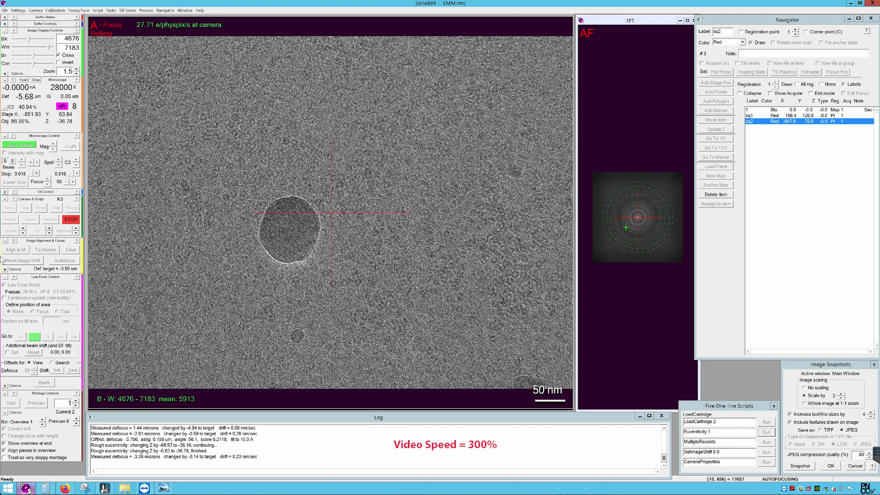
pyautogui.click(73, 209)
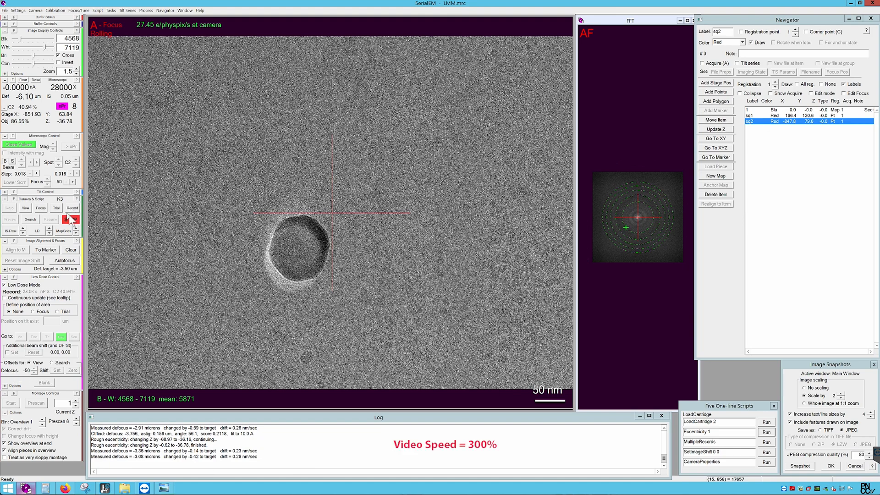
pyautogui.click(76, 74)
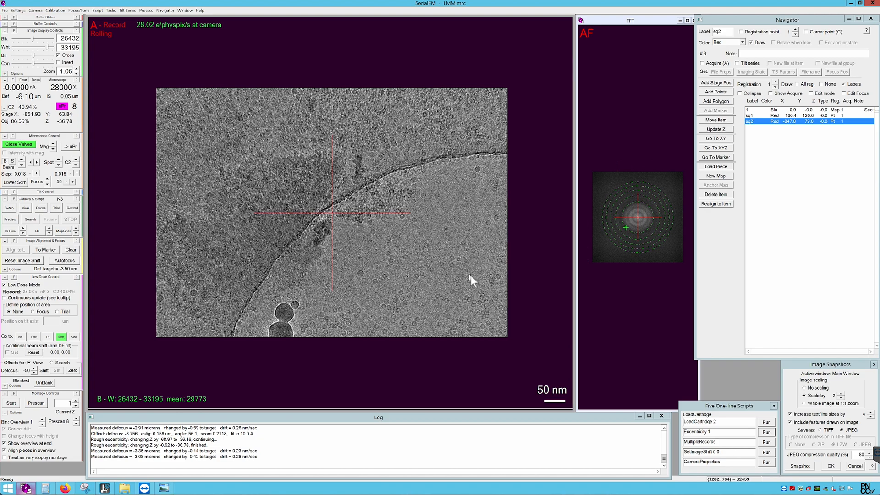
pyautogui.click(800, 466)
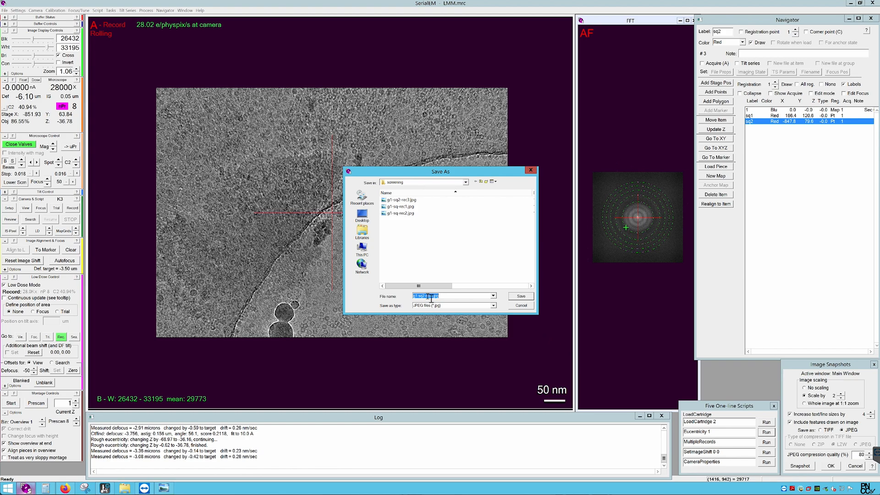
pyautogui.click(524, 296)
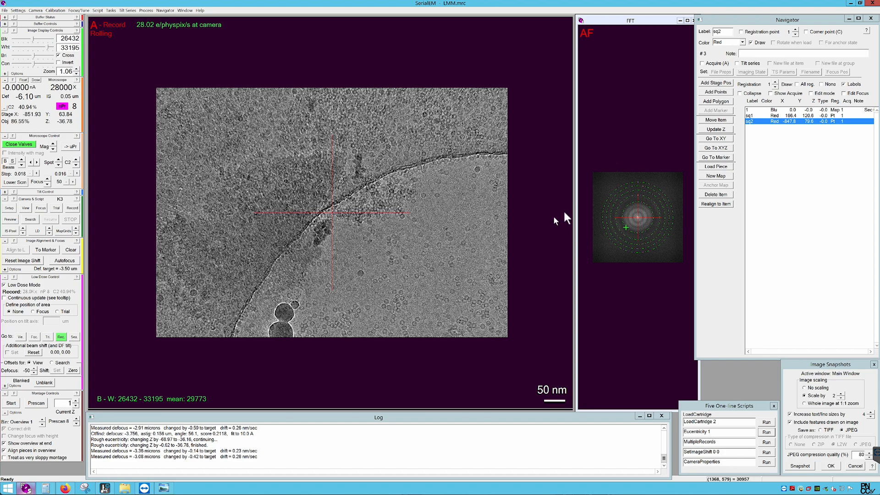
# - Display the LMM.mrc grid map and change the colour of Navigator points sq1 and sq2 to green
pyautogui.click(783, 111)
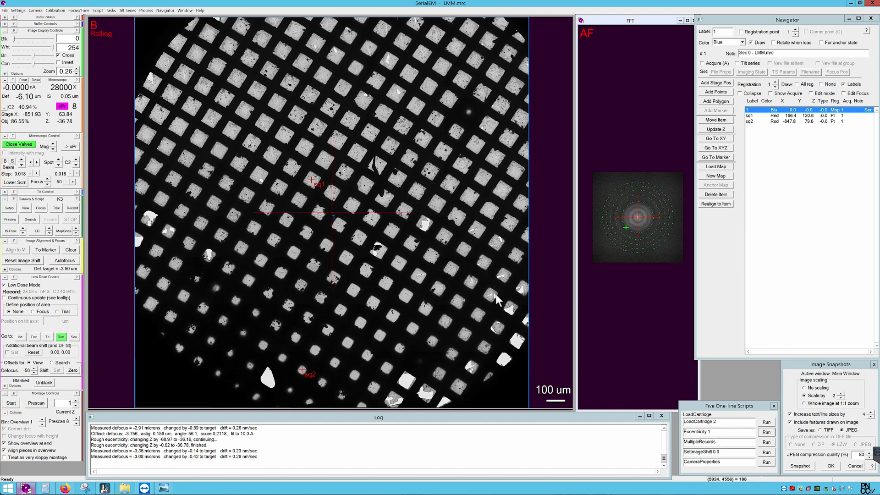
pyautogui.click(774, 115)
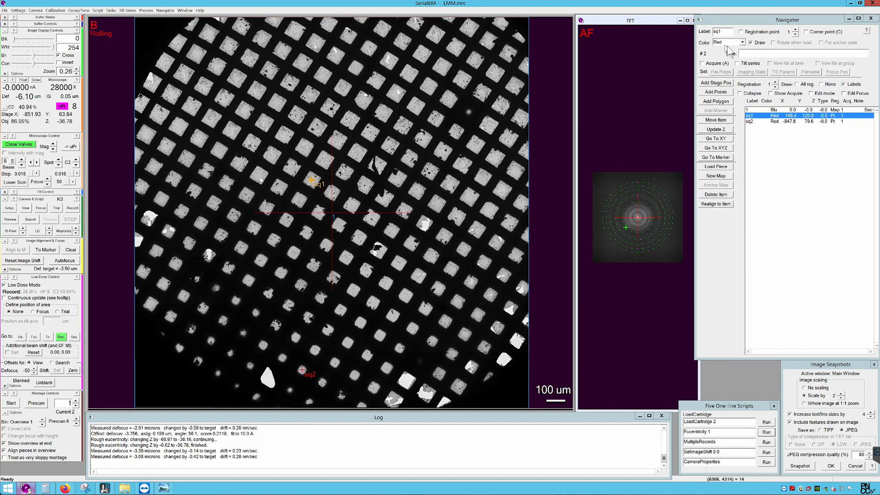
pyautogui.click(739, 43)
pyautogui.click(733, 55)
pyautogui.click(752, 121)
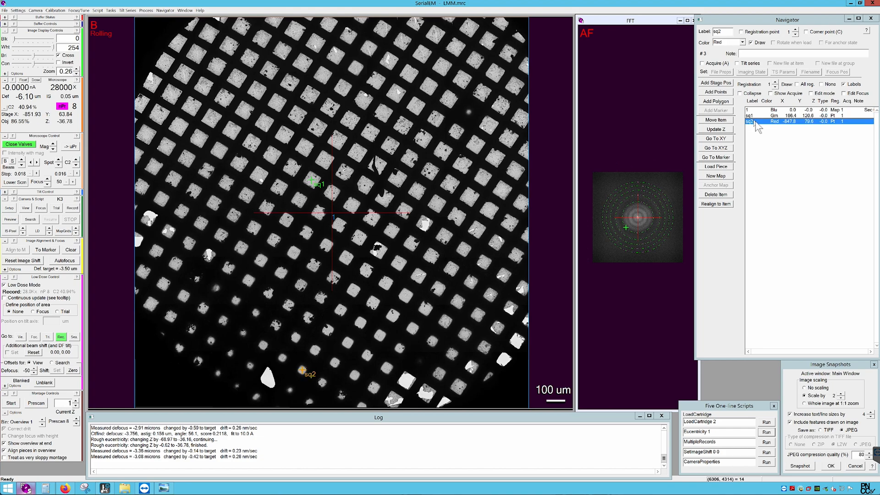
pyautogui.click(738, 42)
pyautogui.click(733, 55)
# - Save a snapshot of the grid map with its marked squares as G1-LMM-Targets in the screening folder
pyautogui.click(800, 466)
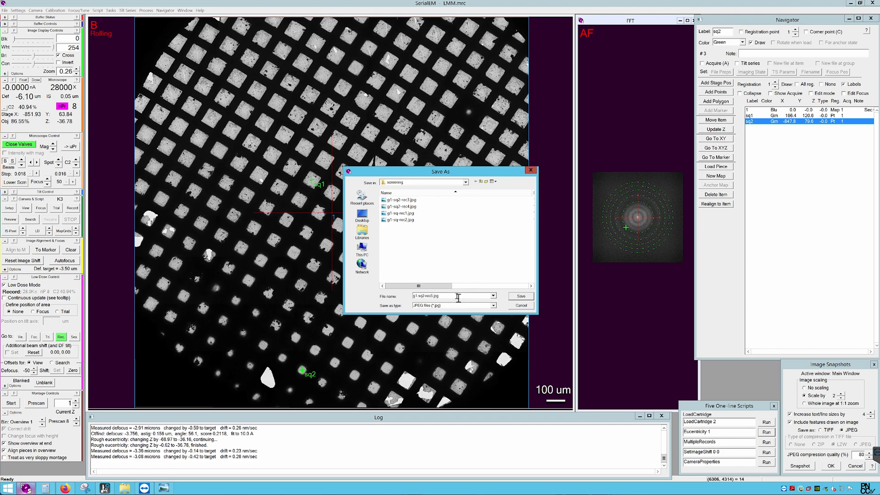
pyautogui.write('G1-LMM-Targets')
pyautogui.press('Return')
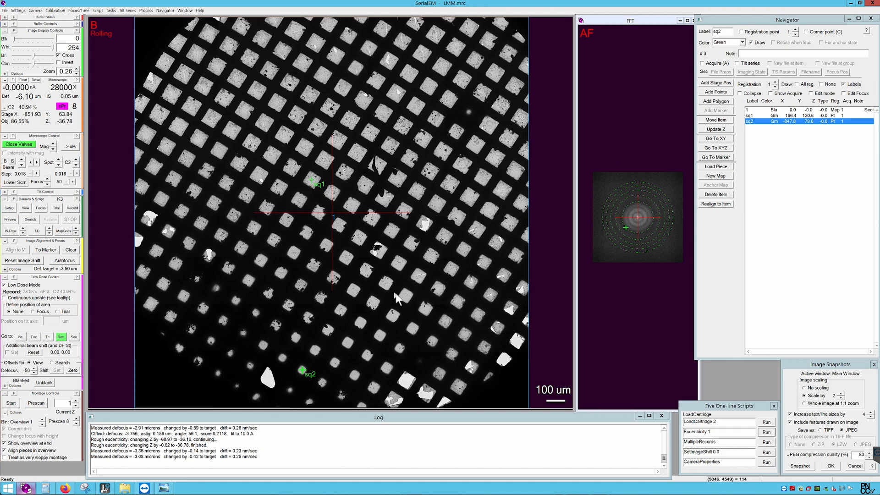
# - Close the Navigator without saving its entries and close the LMM.mrc image file
pyautogui.click(870, 18)
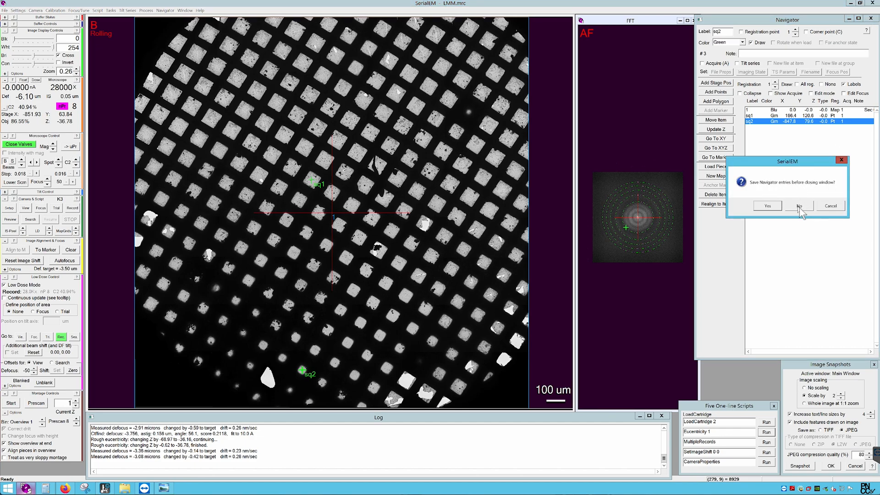
pyautogui.click(798, 208)
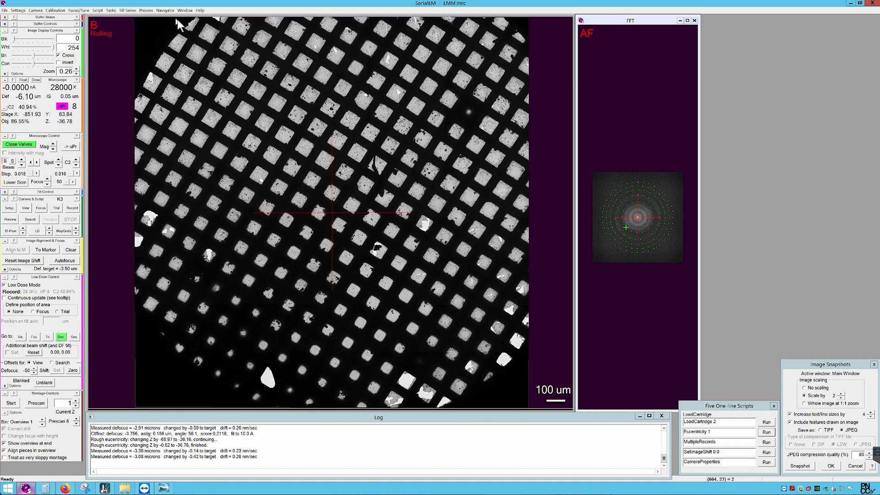
pyautogui.click(4, 10)
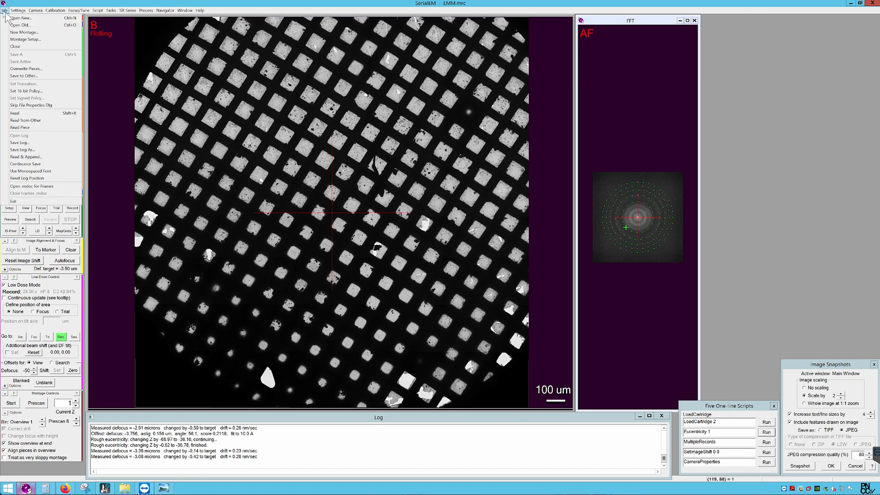
pyautogui.click(24, 46)
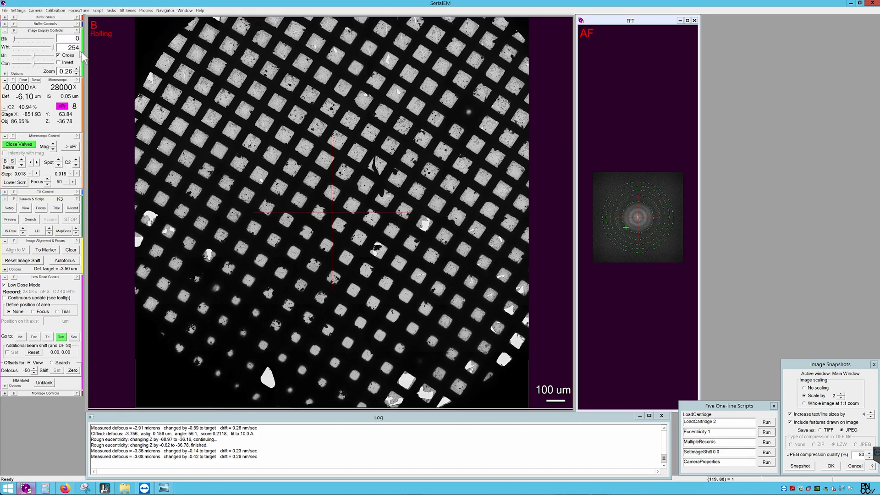
# - Change the cartridge-loading one-line script to LoadCartridge 3 and run it to load the next grid
pyautogui.click(726, 421)
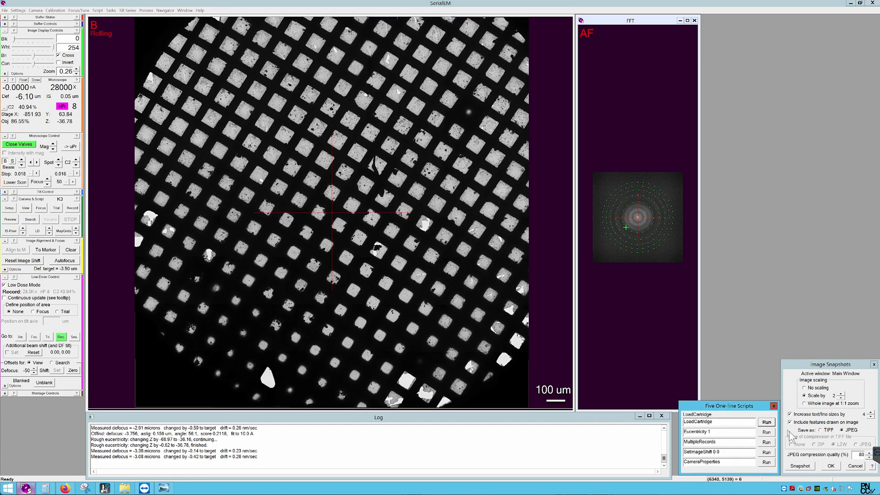
pyautogui.click(766, 422)
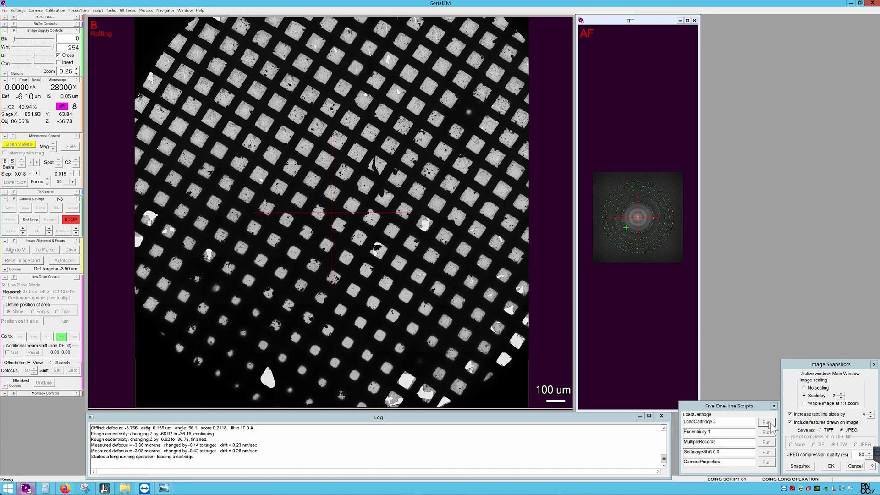